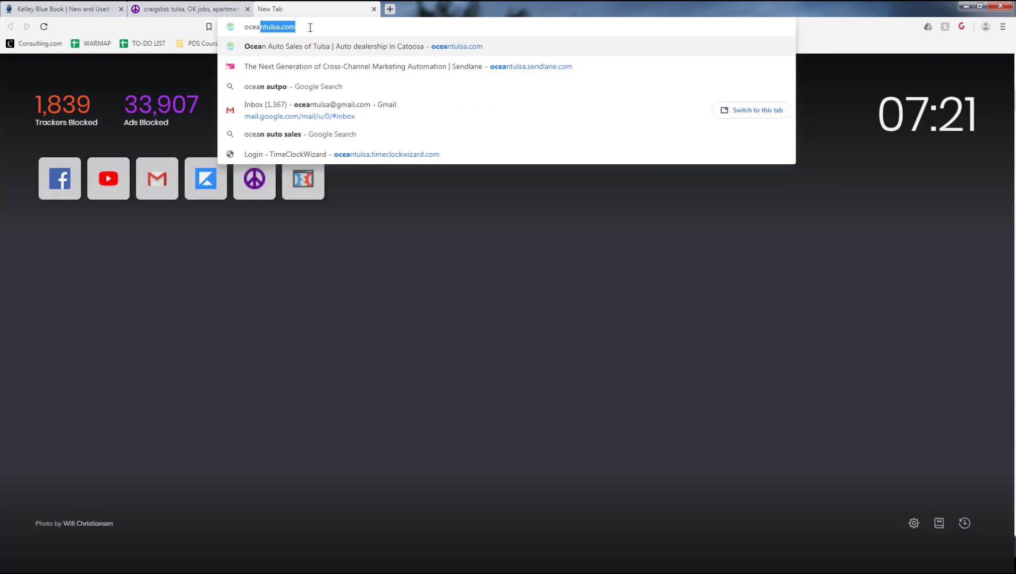
Filter Tulsa Craigslist cars & trucks to by-owner and open the used 2007 Toyota Camry listing.
{"action": "key", "text": "Return"}
{"action": "left_click", "coordinate": [231, 7]}
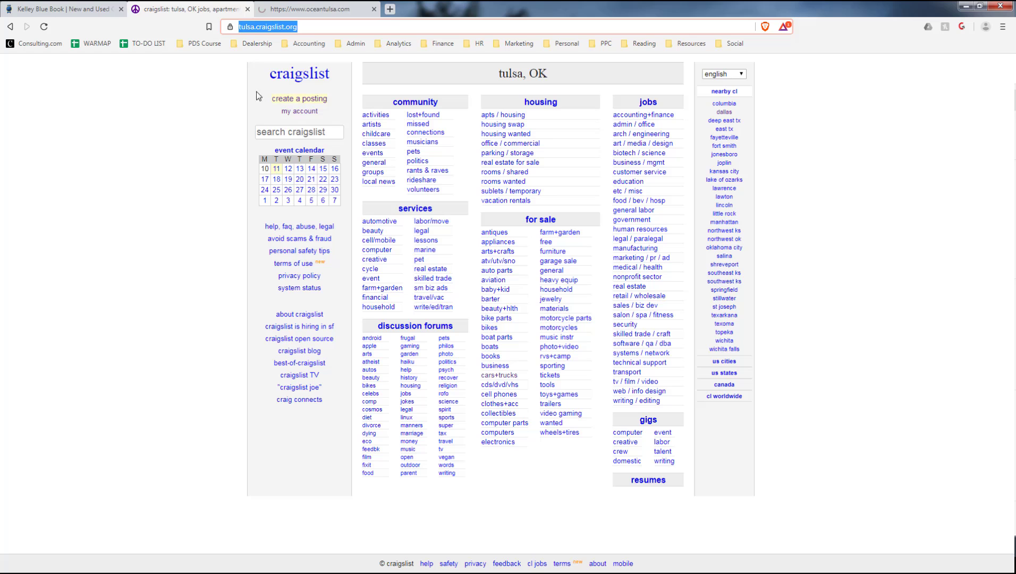
{"action": "left_click", "coordinate": [500, 367]}
{"action": "key", "text": "alt+Left"}
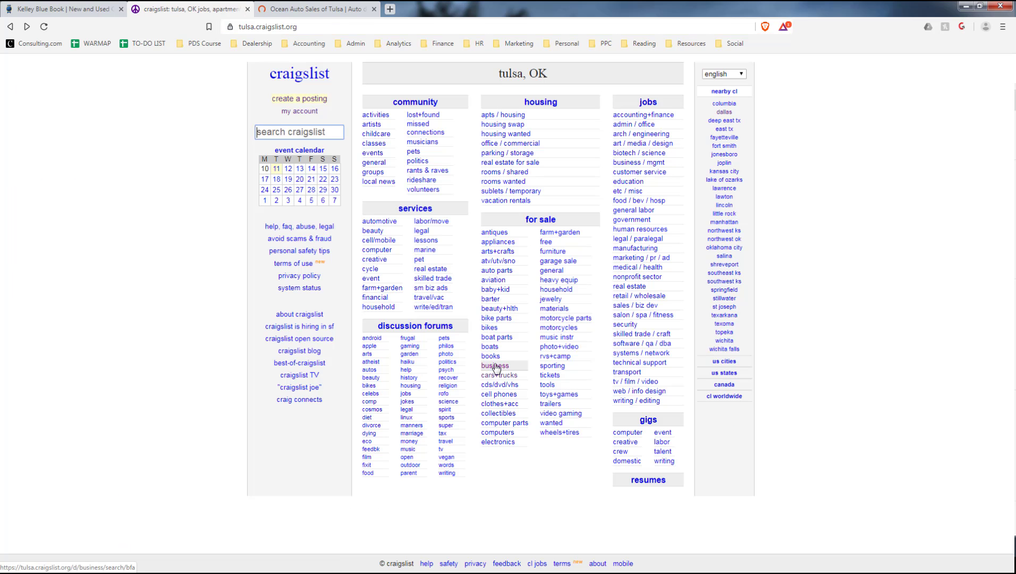
{"action": "left_click", "coordinate": [492, 376]}
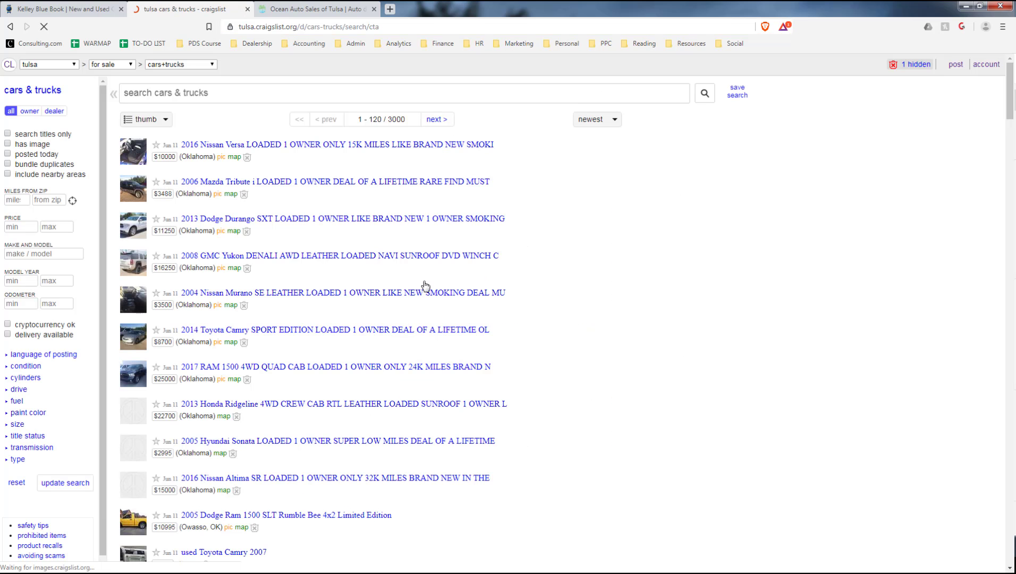
{"action": "left_click", "coordinate": [29, 111]}
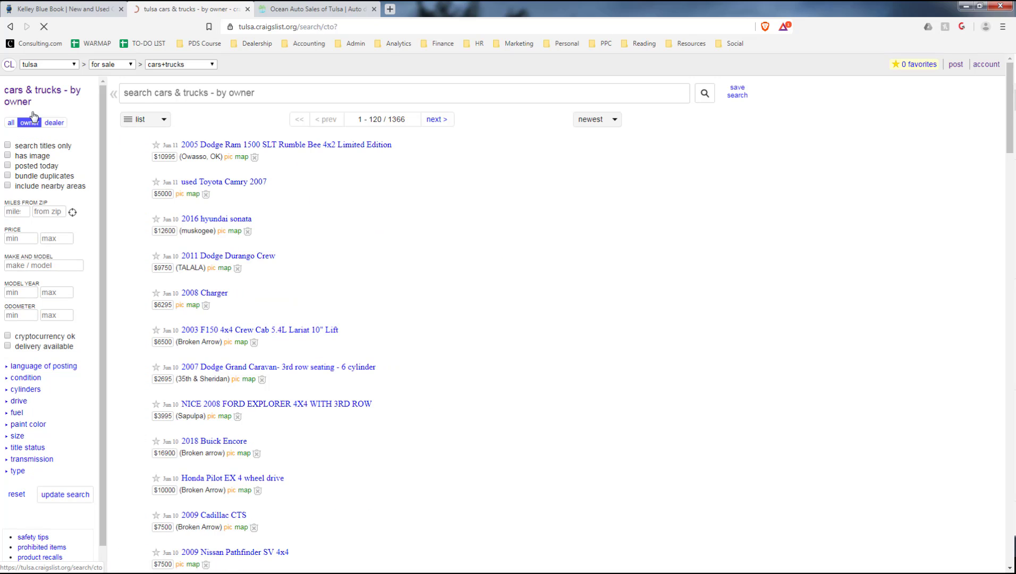
{"action": "left_click", "coordinate": [218, 181]}
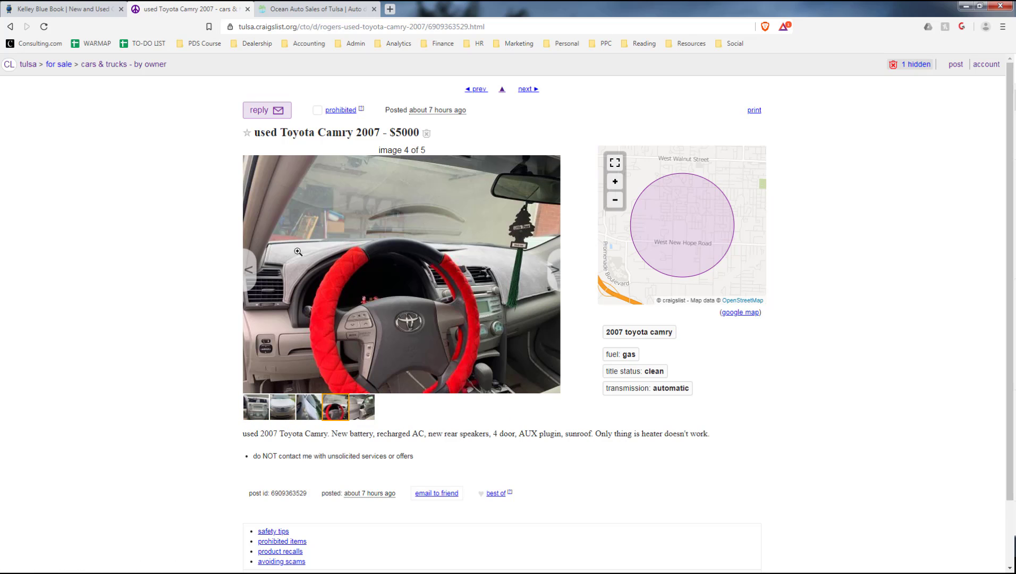
Step through the Camry listing's full-size photos, then close the photo viewer.
{"action": "left_click", "coordinate": [335, 303]}
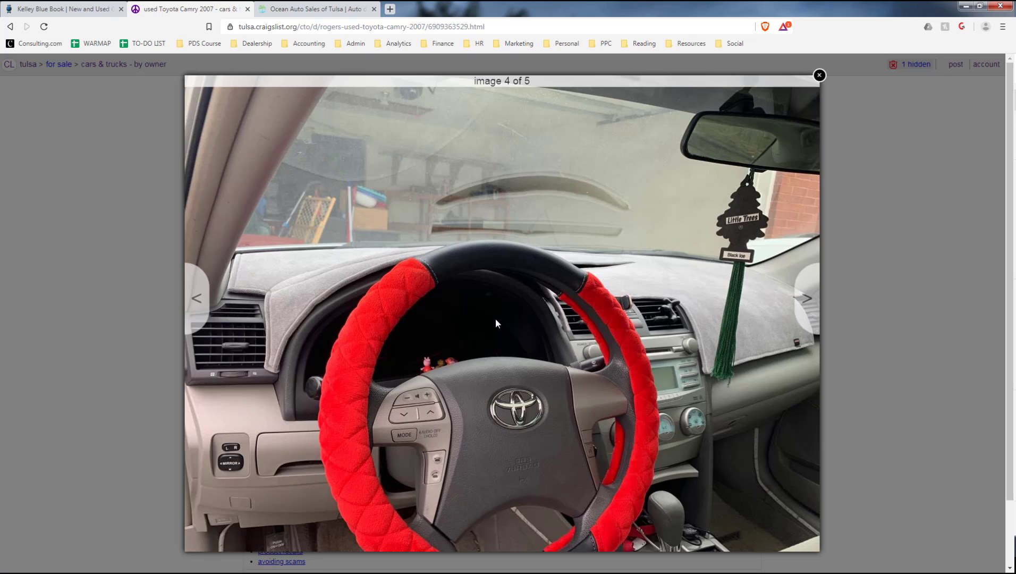
{"action": "left_click", "coordinate": [496, 320]}
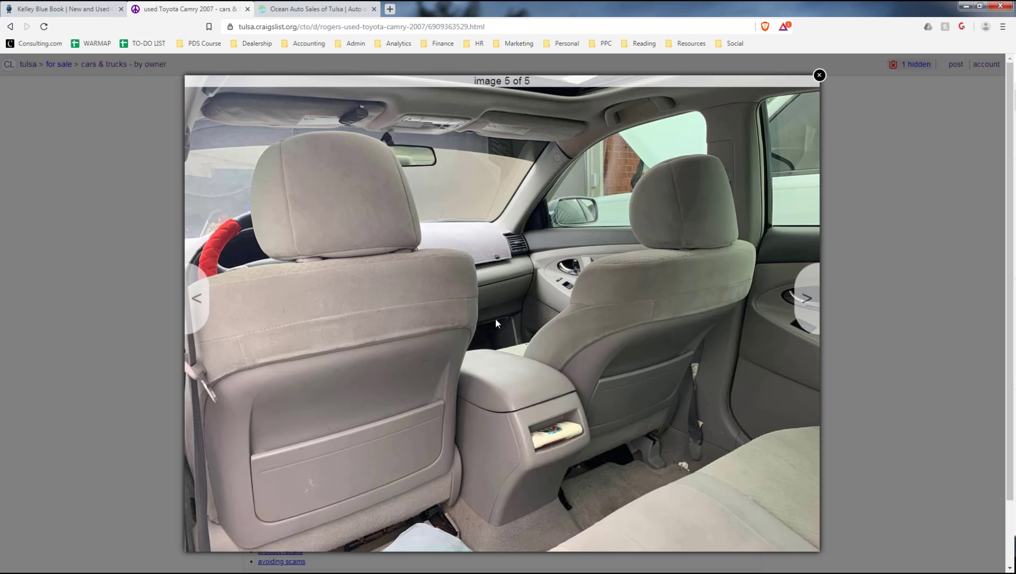
{"action": "left_click", "coordinate": [496, 319]}
{"action": "left_click", "coordinate": [496, 319]}
{"action": "left_click", "coordinate": [495, 319]}
{"action": "left_click", "coordinate": [497, 323]}
{"action": "left_click", "coordinate": [166, 216]}
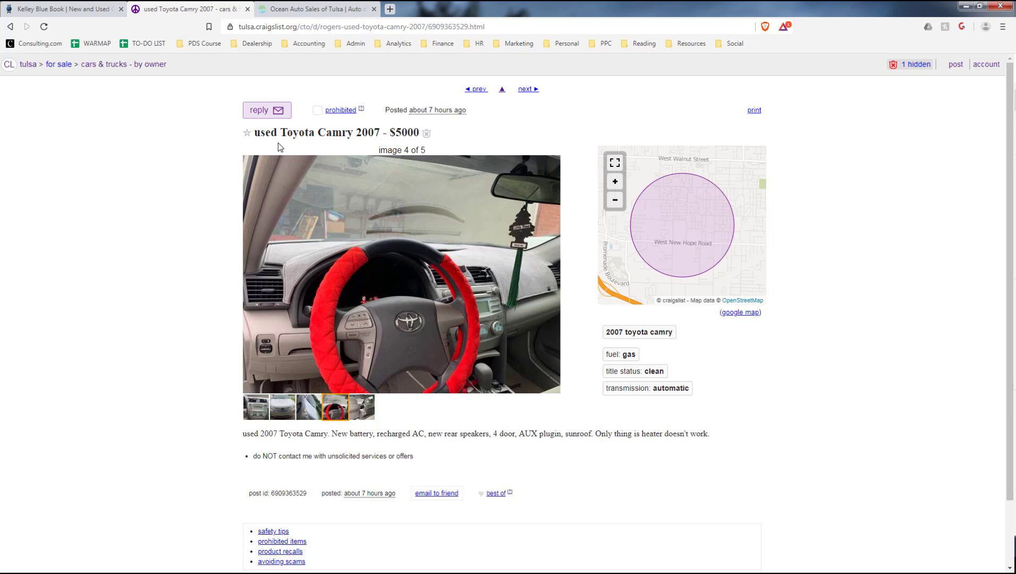
Highlight the $5000 asking price and review the listing's thumbnail photos before moving to Ocean Auto Sales.
{"action": "double_click", "coordinate": [408, 131]}
{"action": "left_click", "coordinate": [256, 407]}
{"action": "left_click", "coordinate": [282, 407]}
{"action": "left_click", "coordinate": [336, 412]}
{"action": "left_click", "coordinate": [409, 128]}
{"action": "double_click", "coordinate": [409, 127]}
{"action": "left_click", "coordinate": [308, 9]}
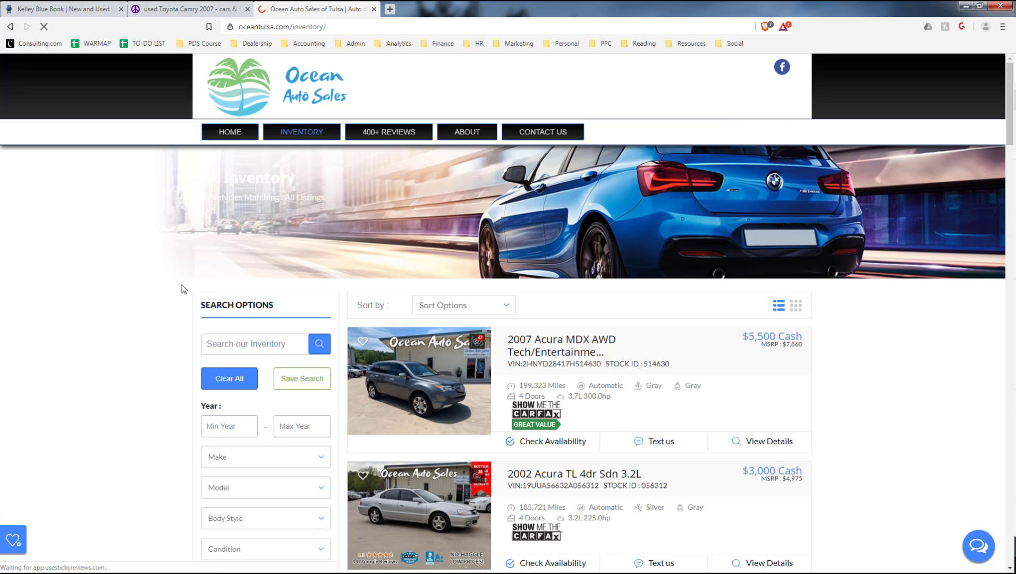
Filter Ocean Auto Sales inventory by make Honda, open the 2009 Accord LX listing, and return to KBB.
{"action": "scroll", "coordinate": [184, 288], "scroll_direction": "down", "scroll_amount": 3}
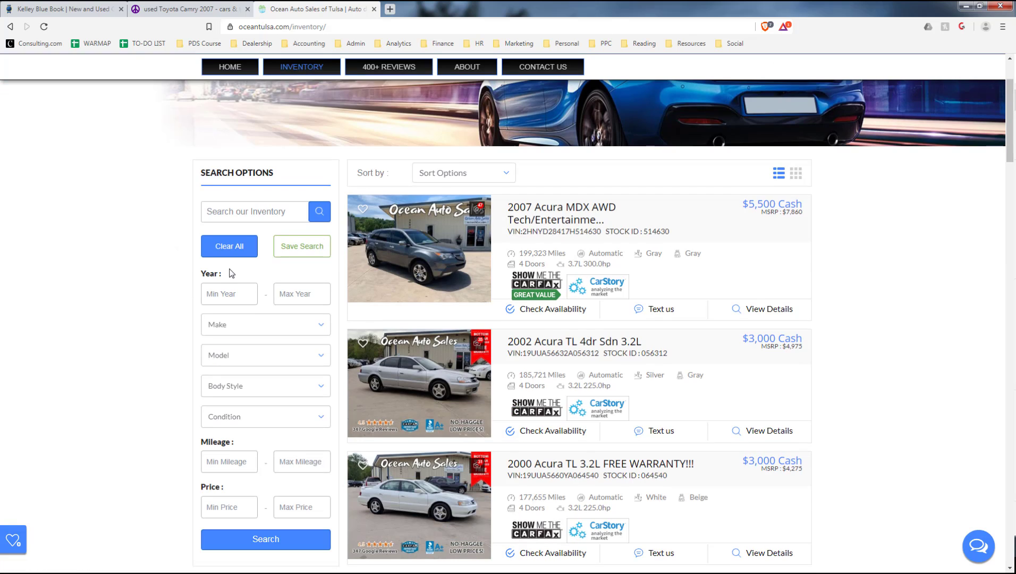
{"action": "scroll", "coordinate": [242, 290], "scroll_direction": "down", "scroll_amount": 4}
{"action": "scroll", "coordinate": [269, 285], "scroll_direction": "up", "scroll_amount": 5}
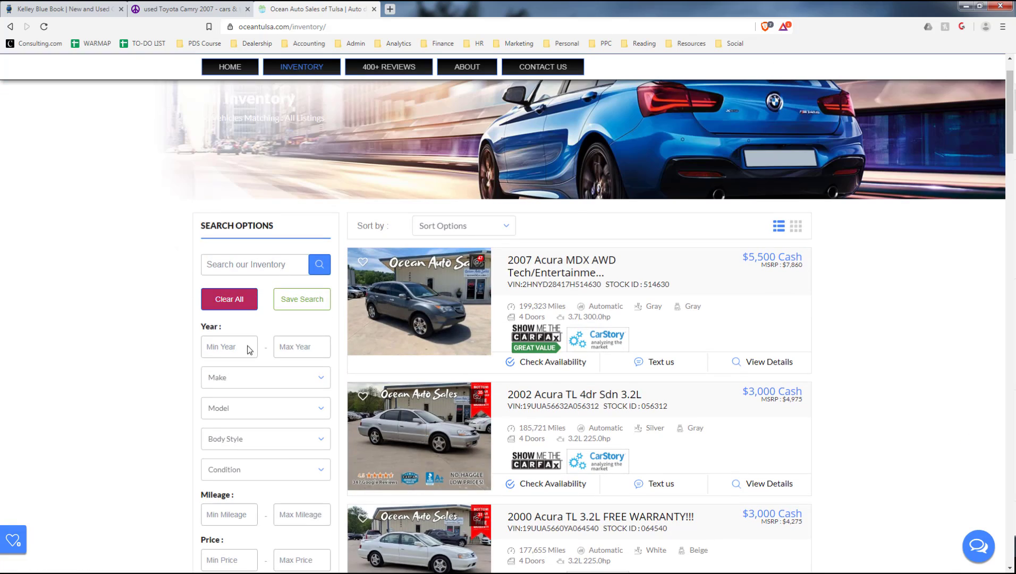
{"action": "scroll", "coordinate": [240, 337], "scroll_direction": "down", "scroll_amount": 5}
{"action": "scroll", "coordinate": [218, 258], "scroll_direction": "up", "scroll_amount": 3}
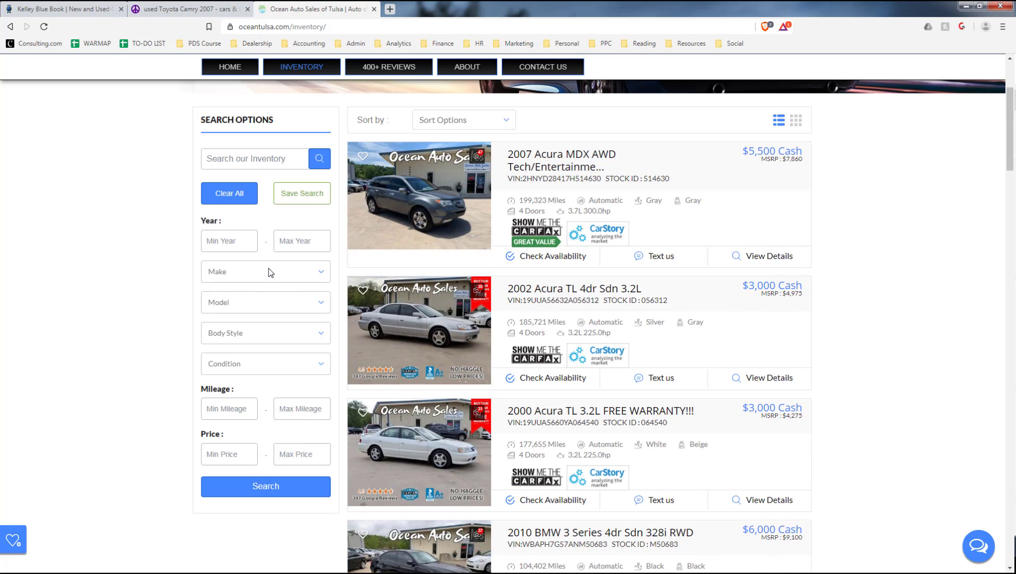
{"action": "left_click", "coordinate": [271, 273]}
{"action": "scroll", "coordinate": [268, 419], "scroll_direction": "down", "scroll_amount": 1}
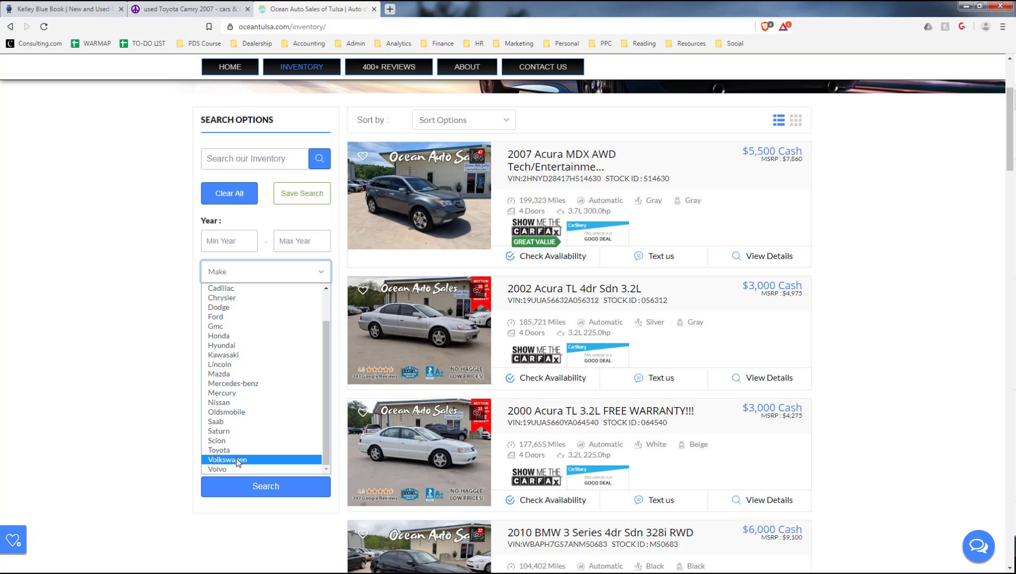
{"action": "left_click", "coordinate": [245, 336]}
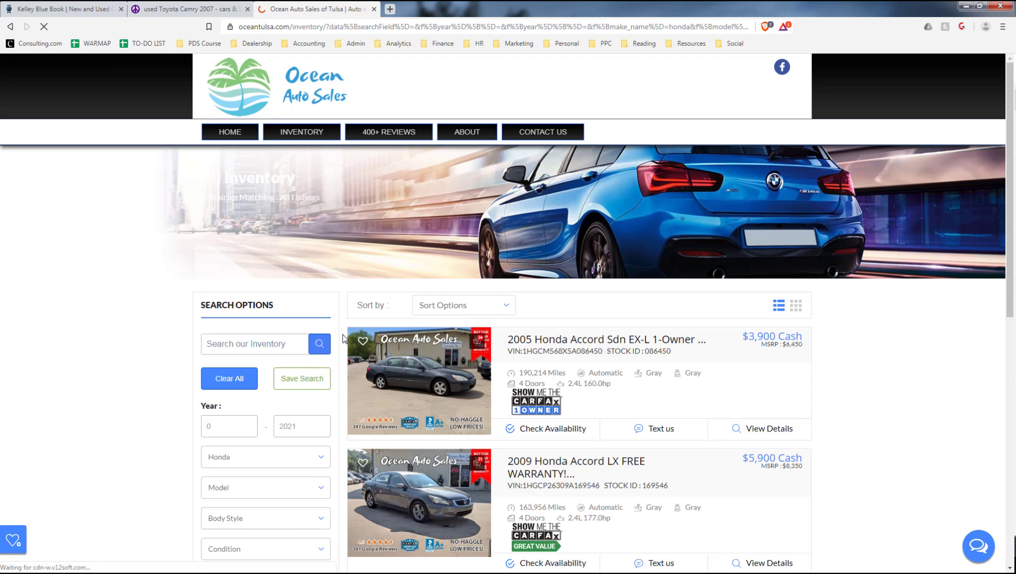
{"action": "left_click", "coordinate": [568, 466]}
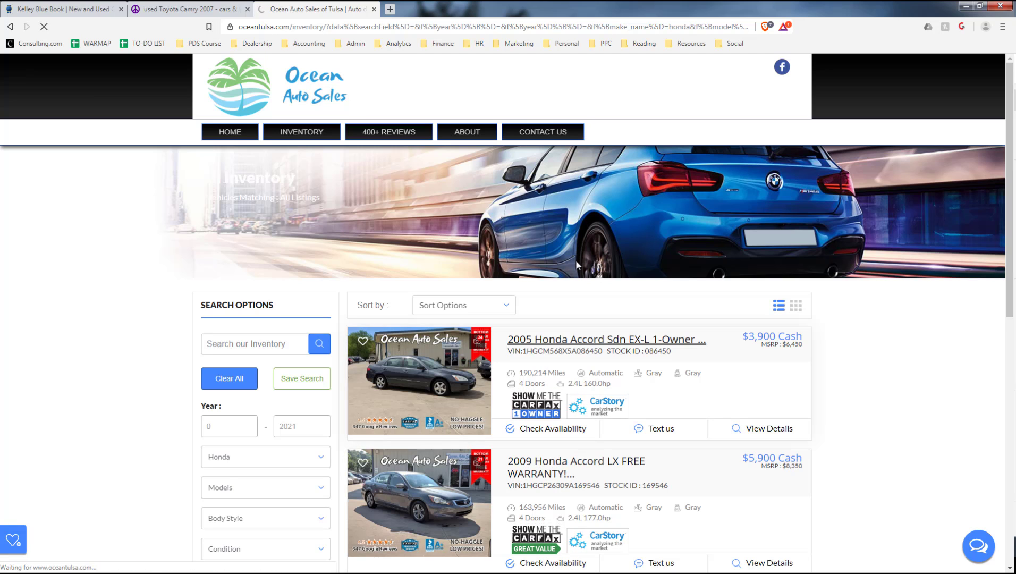
{"action": "left_click", "coordinate": [63, 9]}
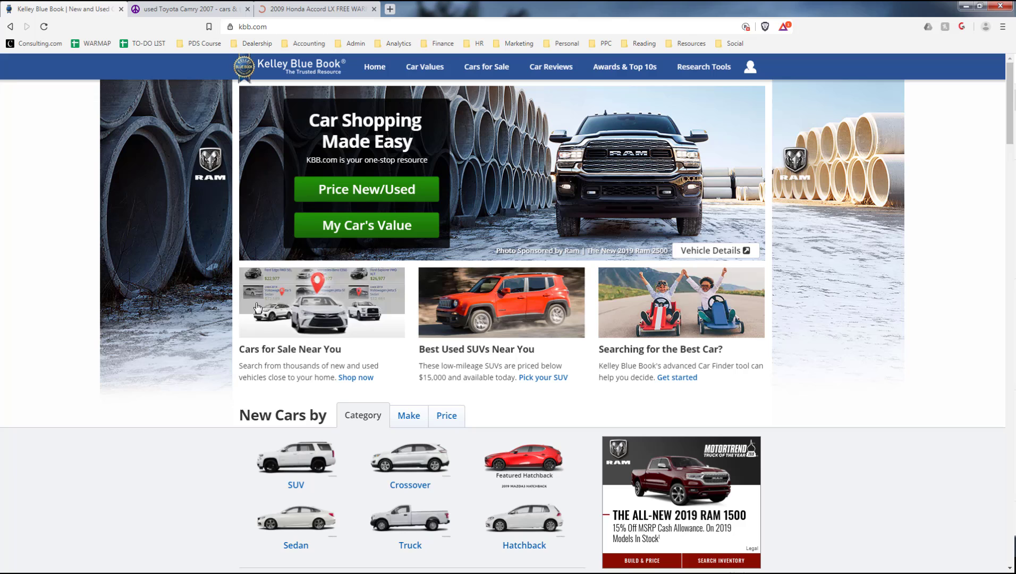
Check the Craigslist Camry and Honda Accord tabs, then go back to the Kelley Blue Book home page.
{"action": "left_click", "coordinate": [160, 8]}
{"action": "left_click", "coordinate": [317, 7]}
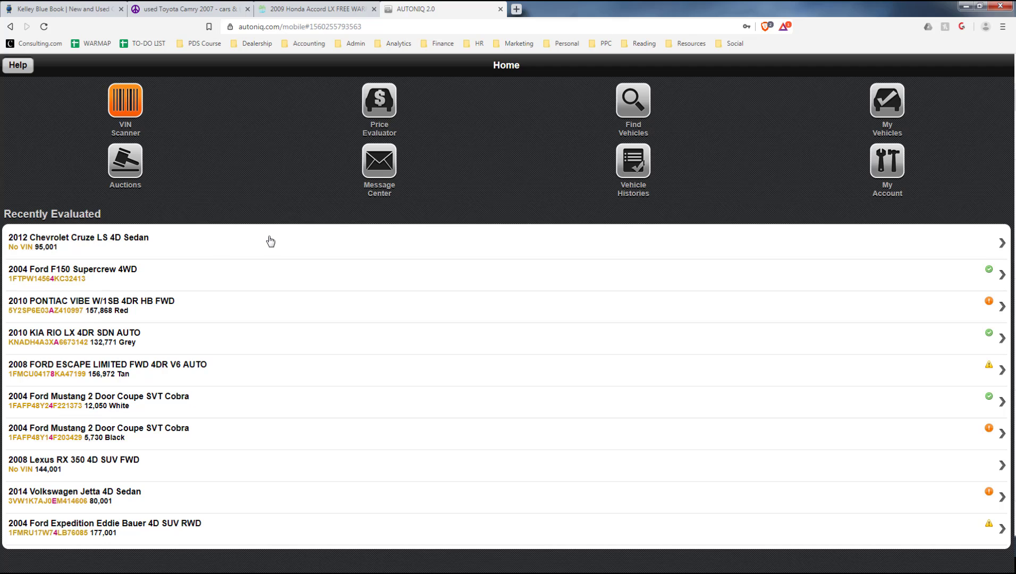
{"action": "left_click", "coordinate": [64, 9]}
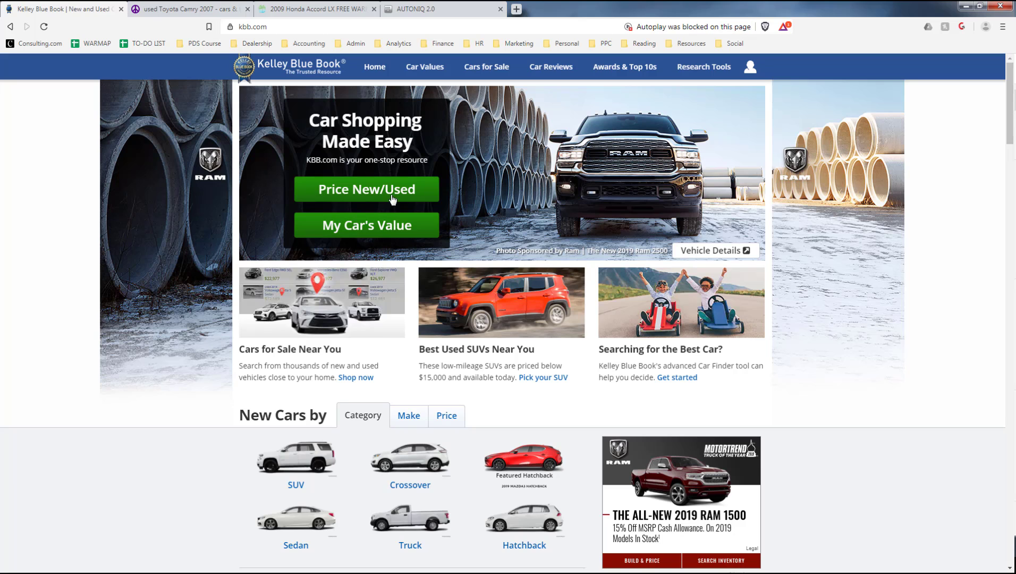
Start a used-car price lookup and choose model year 2007.
{"action": "left_click", "coordinate": [397, 194]}
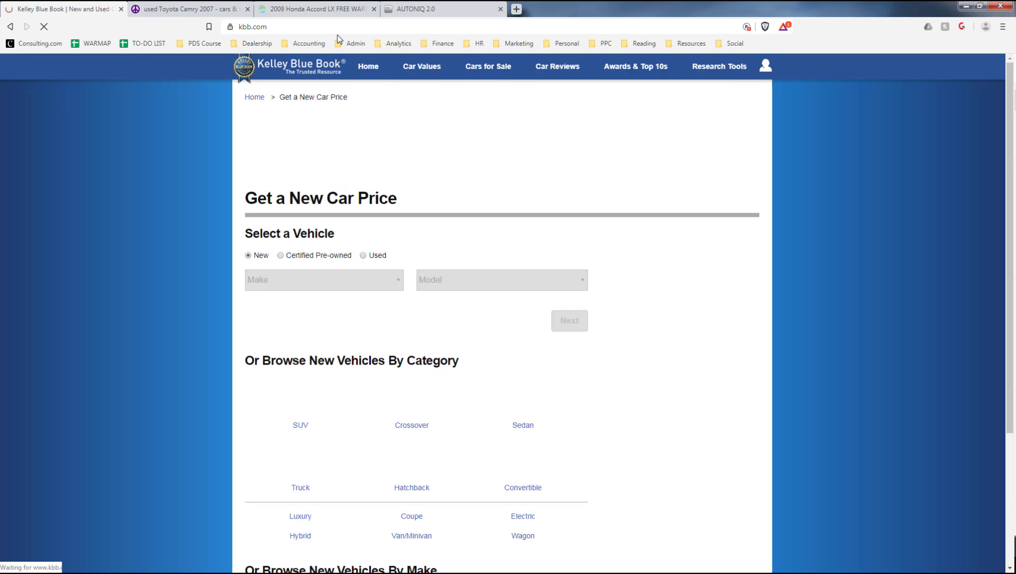
{"action": "left_click_drag", "start_coordinate": [416, 9], "coordinate": [215, 5]}
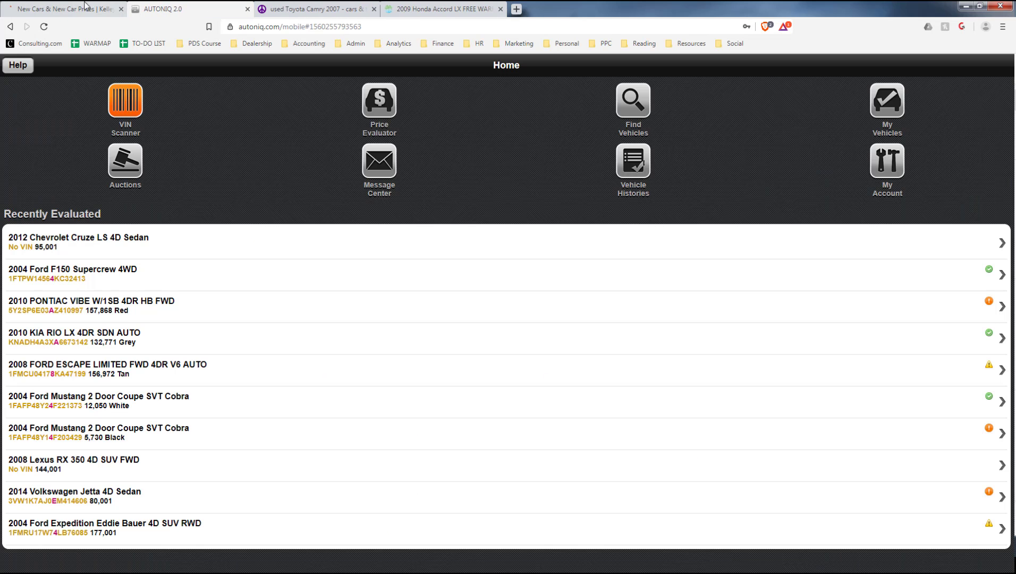
{"action": "key", "text": "ctrl+shift+Tab"}
{"action": "left_click", "coordinate": [293, 4]}
{"action": "key", "text": "ctrl+shift+Tab"}
{"action": "key", "text": "ctrl+shift+Tab"}
{"action": "left_click", "coordinate": [340, 286]}
{"action": "left_click", "coordinate": [367, 256]}
{"action": "left_click", "coordinate": [312, 5]}
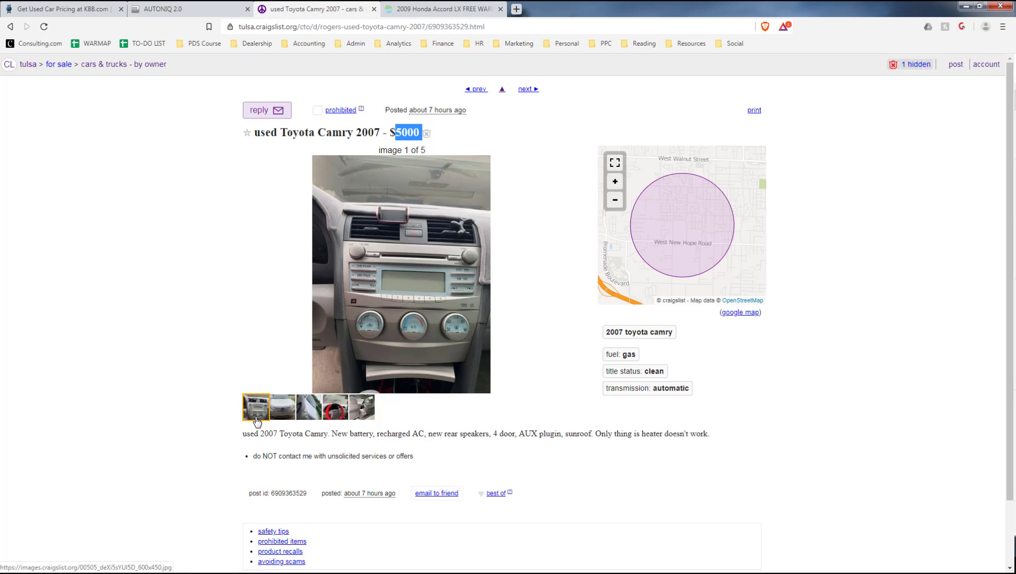
{"action": "left_click", "coordinate": [64, 10]}
{"action": "left_click", "coordinate": [285, 280]}
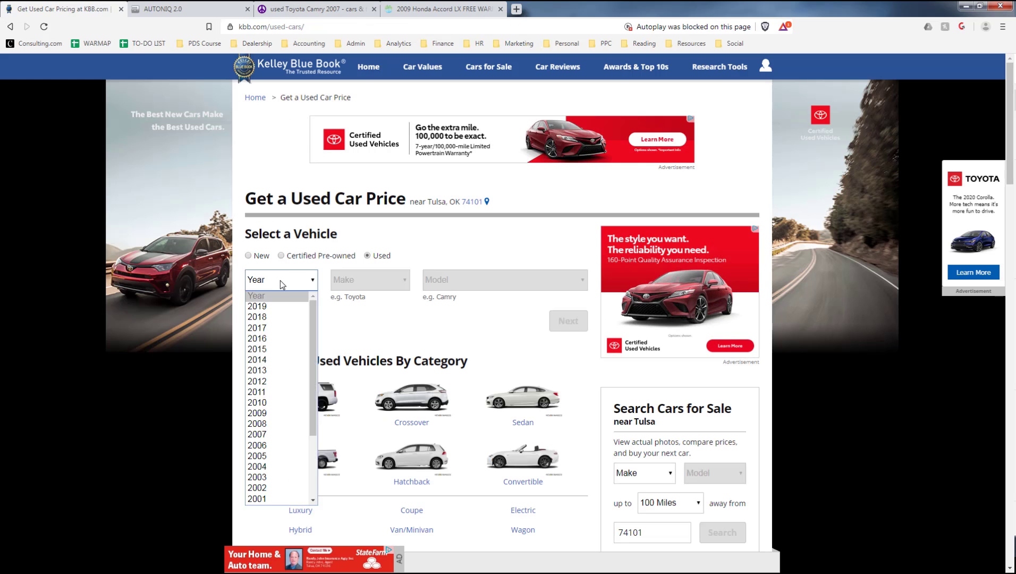
{"action": "left_click", "coordinate": [268, 446]}
Choose make Toyota and model Camry, then continue to the style list.
{"action": "left_click", "coordinate": [355, 288]}
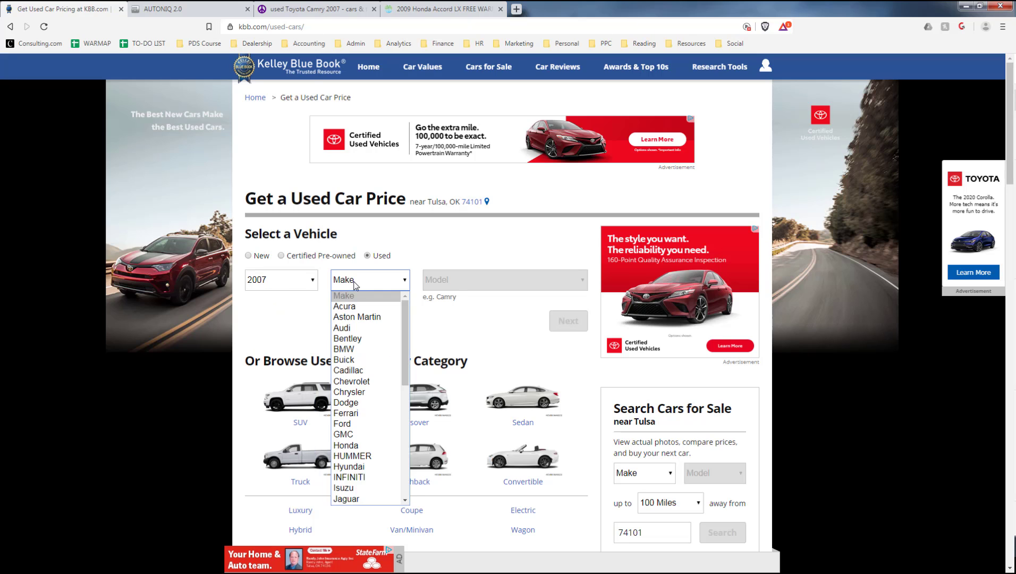
{"action": "scroll", "coordinate": [356, 436], "scroll_direction": "down", "scroll_amount": 5}
{"action": "left_click", "coordinate": [358, 478]}
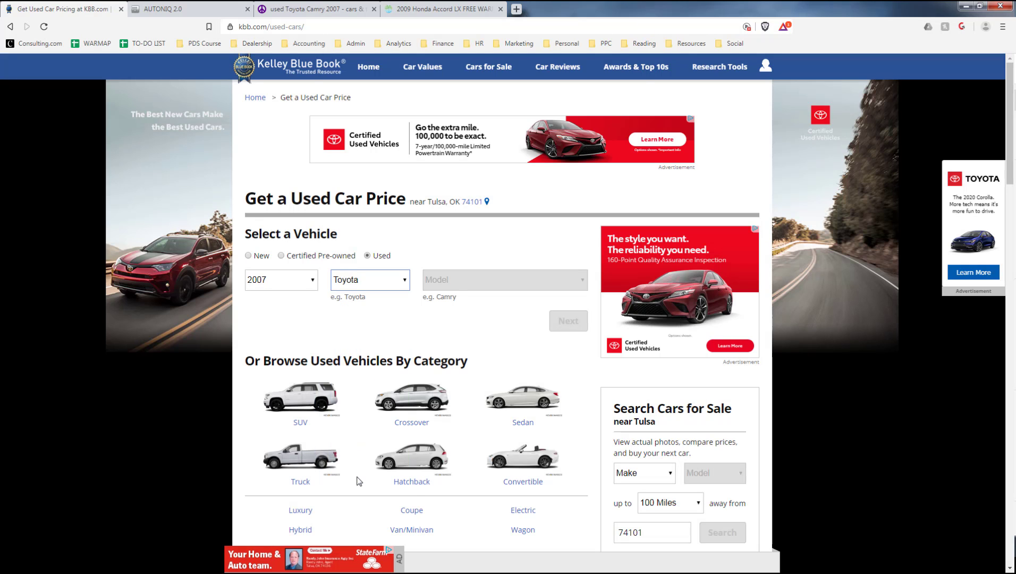
{"action": "left_click", "coordinate": [327, 5]}
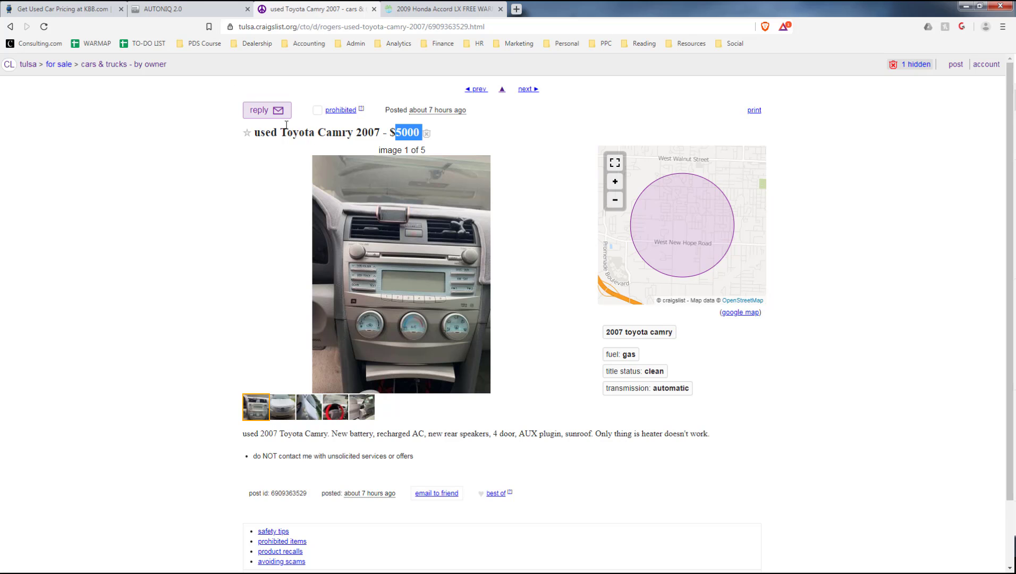
{"action": "left_click", "coordinate": [85, 9]}
{"action": "left_click", "coordinate": [462, 279]}
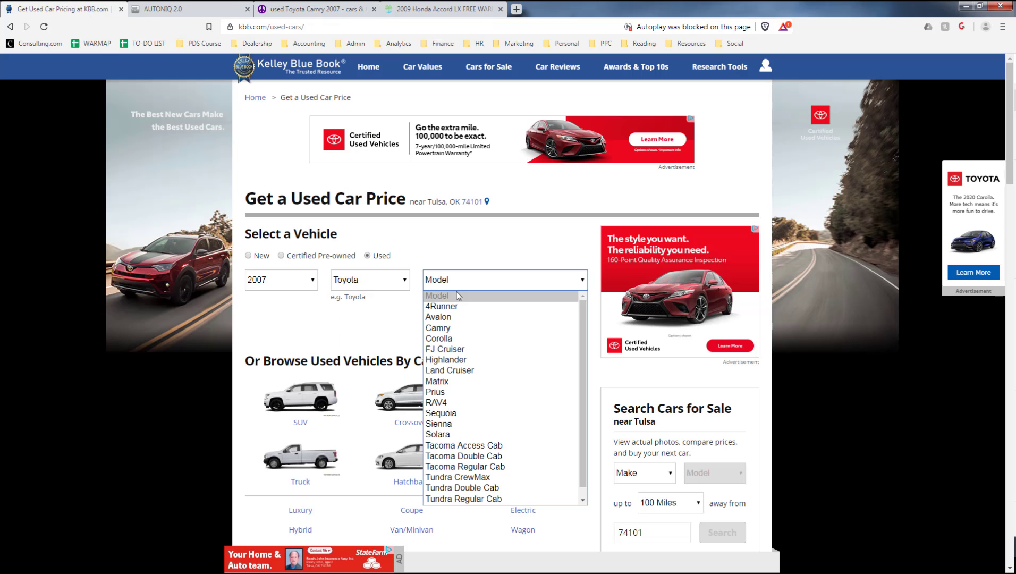
{"action": "left_click", "coordinate": [440, 328]}
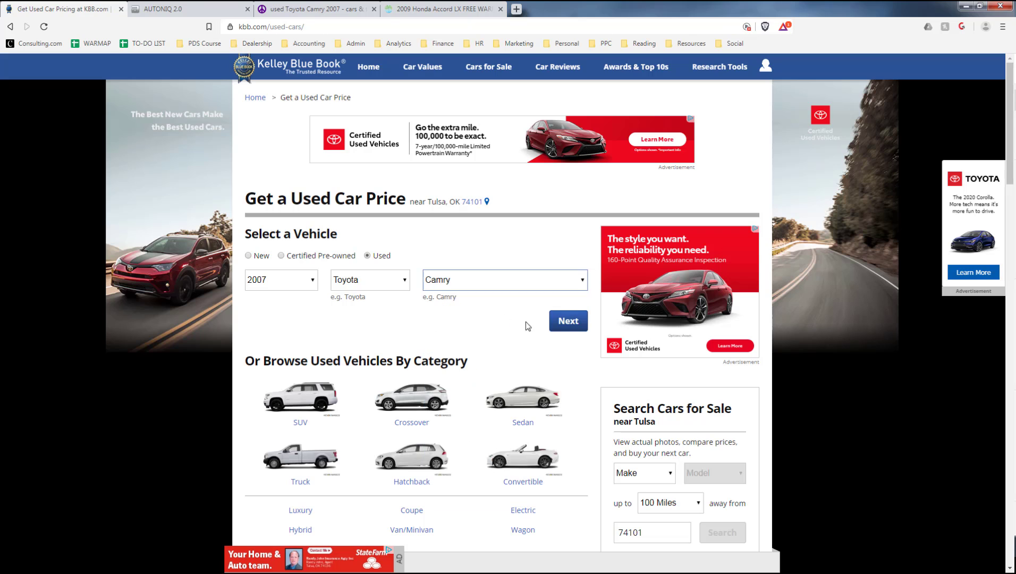
{"action": "left_click", "coordinate": [565, 324]}
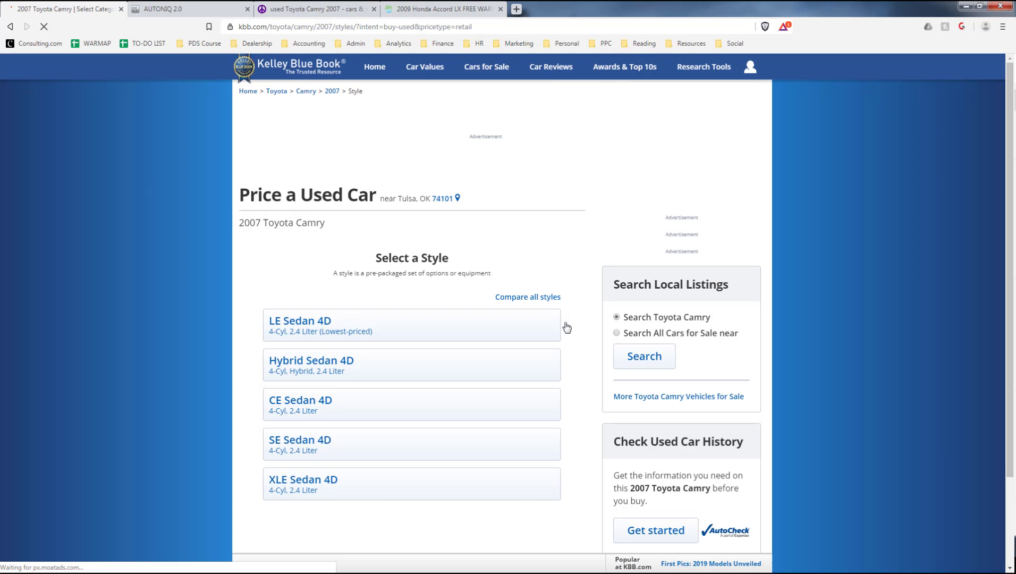
Pick the LE Sedan 4D style, skip adding options, and choose private-party pricing.
{"action": "left_click", "coordinate": [343, 332]}
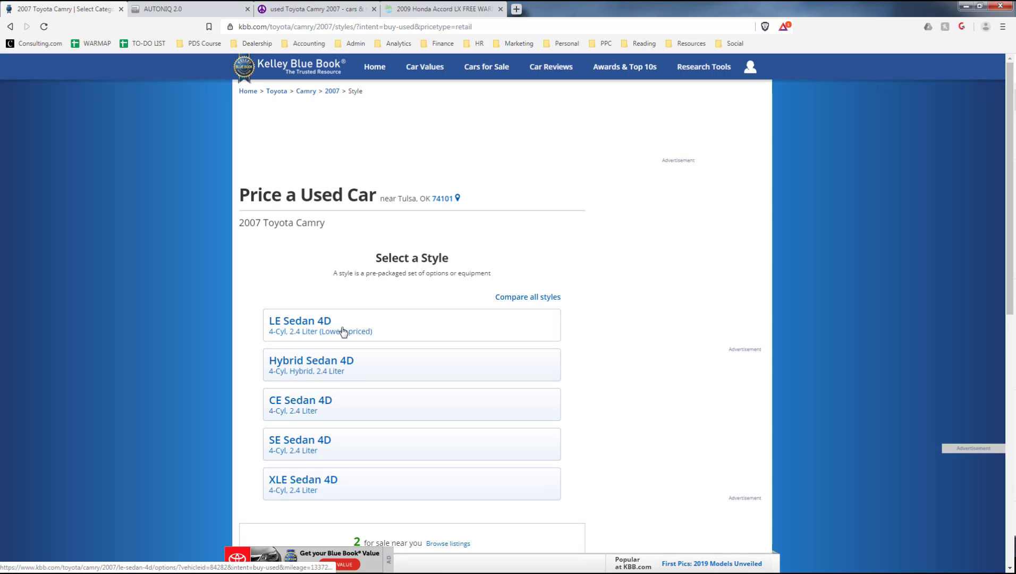
{"action": "left_click", "coordinate": [343, 333]}
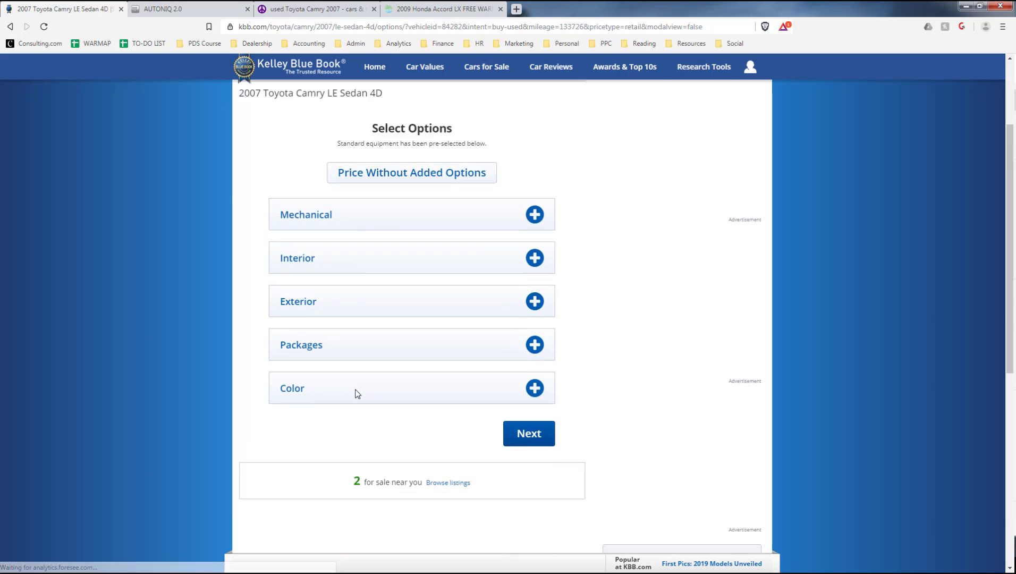
{"action": "scroll", "coordinate": [525, 356], "scroll_direction": "down", "scroll_amount": 4}
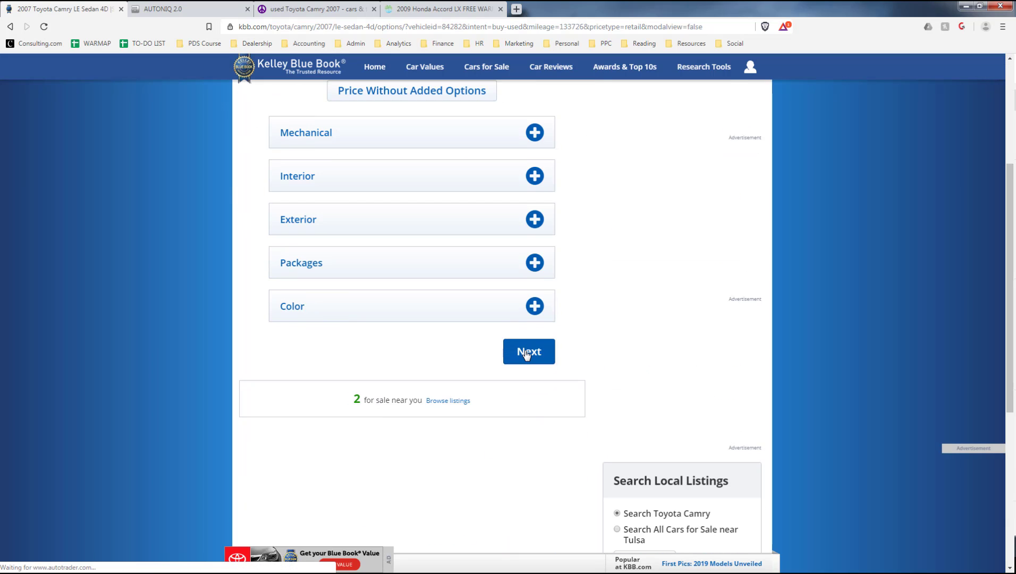
{"action": "left_click", "coordinate": [525, 355]}
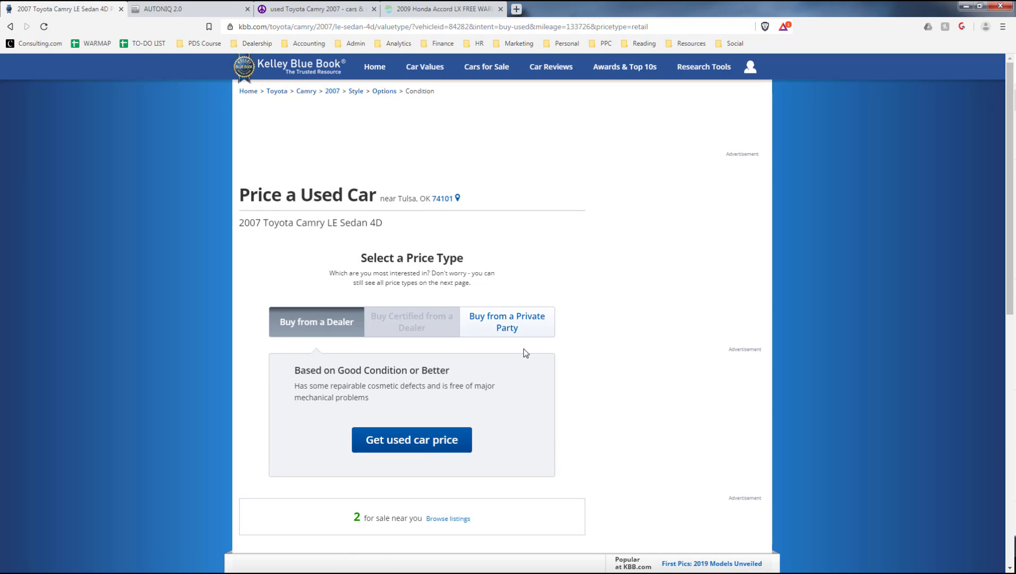
{"action": "left_click", "coordinate": [517, 332]}
{"action": "scroll", "coordinate": [441, 361], "scroll_direction": "down", "scroll_amount": 1}
{"action": "scroll", "coordinate": [404, 380], "scroll_direction": "down", "scroll_amount": 1}
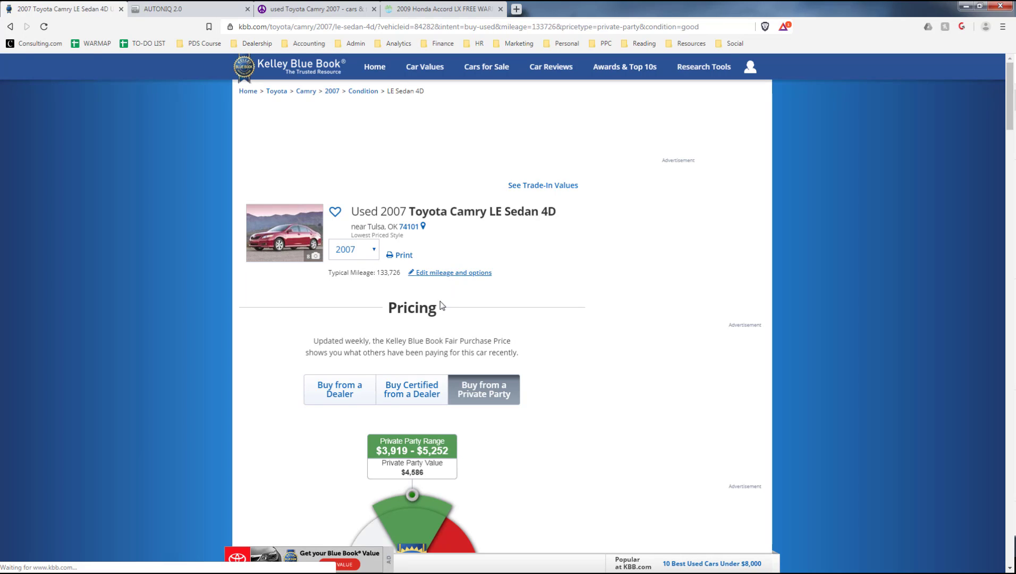
Change the Camry's mileage to 150,000 and update the valuation.
{"action": "left_click", "coordinate": [463, 274]}
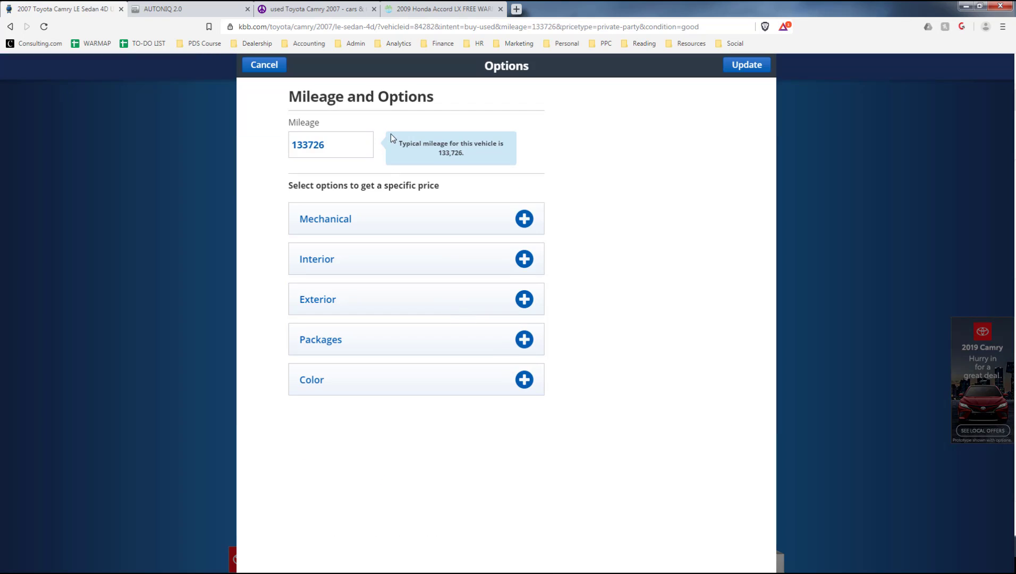
{"action": "left_click", "coordinate": [346, 142]}
{"action": "key", "text": "ctrl+a"}
{"action": "type", "text": "15"}
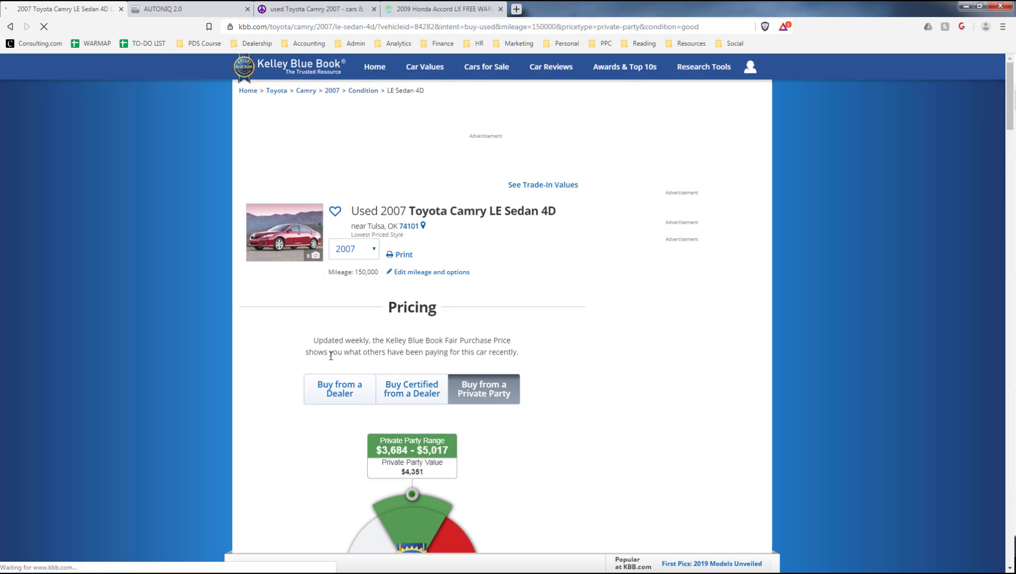
{"action": "scroll", "coordinate": [319, 388], "scroll_direction": "down", "scroll_amount": 2}
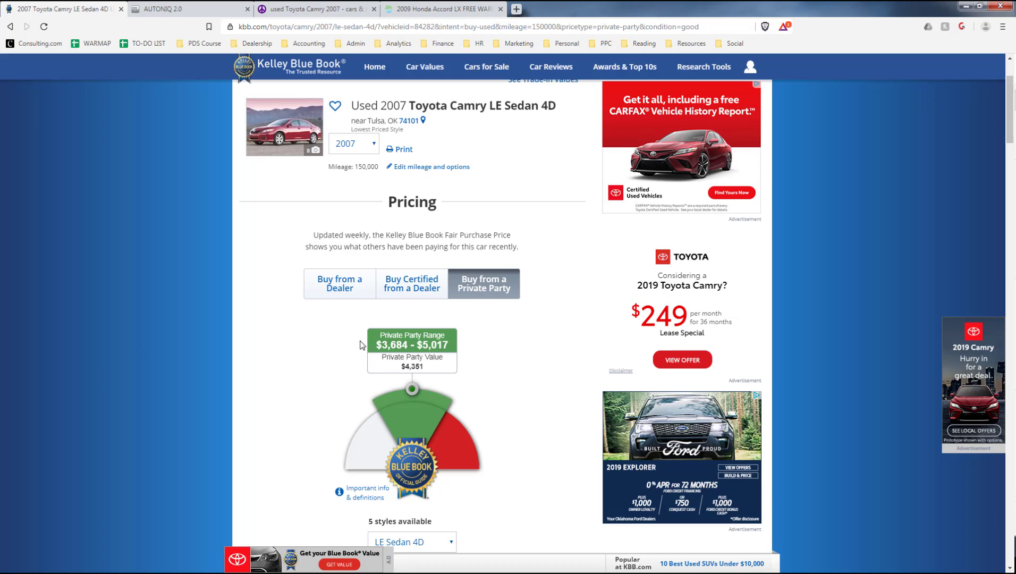
{"action": "scroll", "coordinate": [362, 345], "scroll_direction": "down", "scroll_amount": 1}
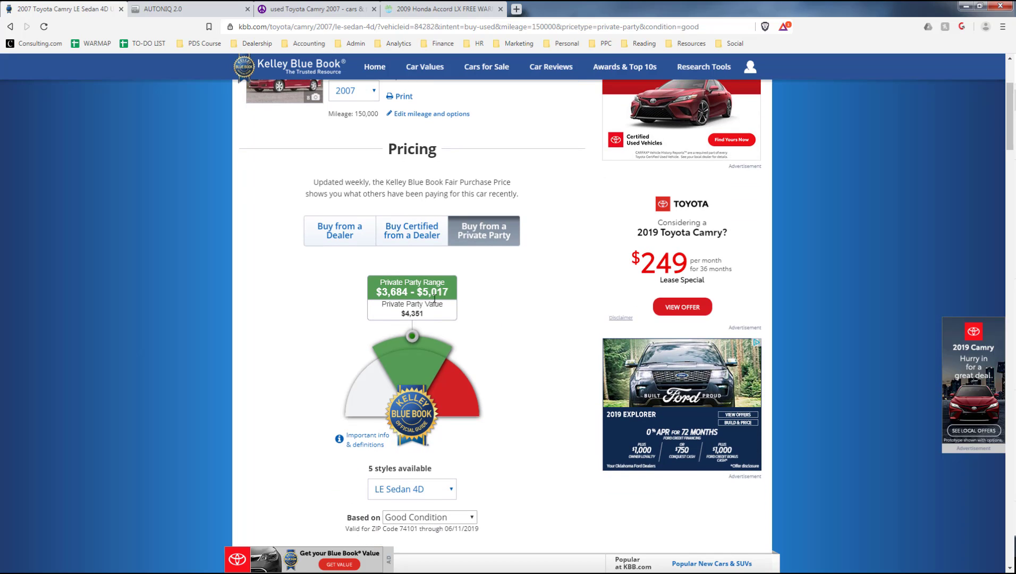
Highlight the $3,684–$5,017 price range and the $4,351 private-party value.
{"action": "left_click_drag", "start_coordinate": [420, 292], "coordinate": [443, 291]}
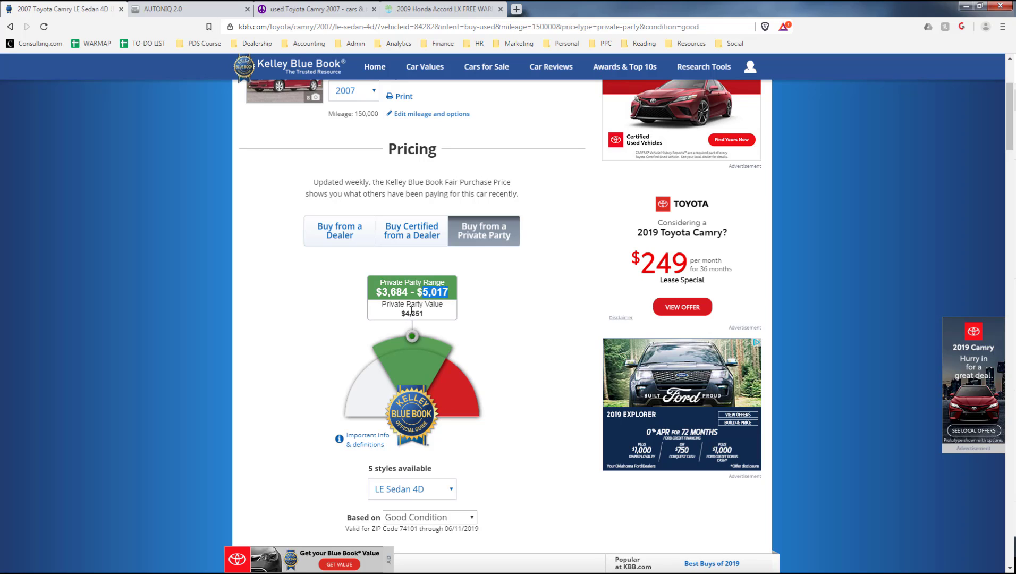
{"action": "left_click_drag", "start_coordinate": [379, 293], "coordinate": [423, 315]}
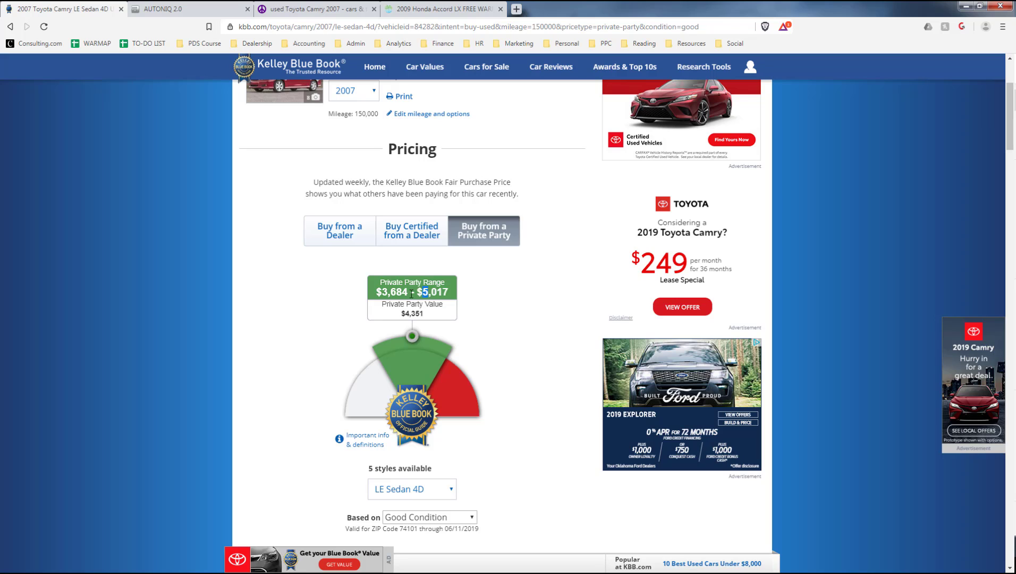
{"action": "left_click_drag", "start_coordinate": [412, 294], "coordinate": [449, 294]}
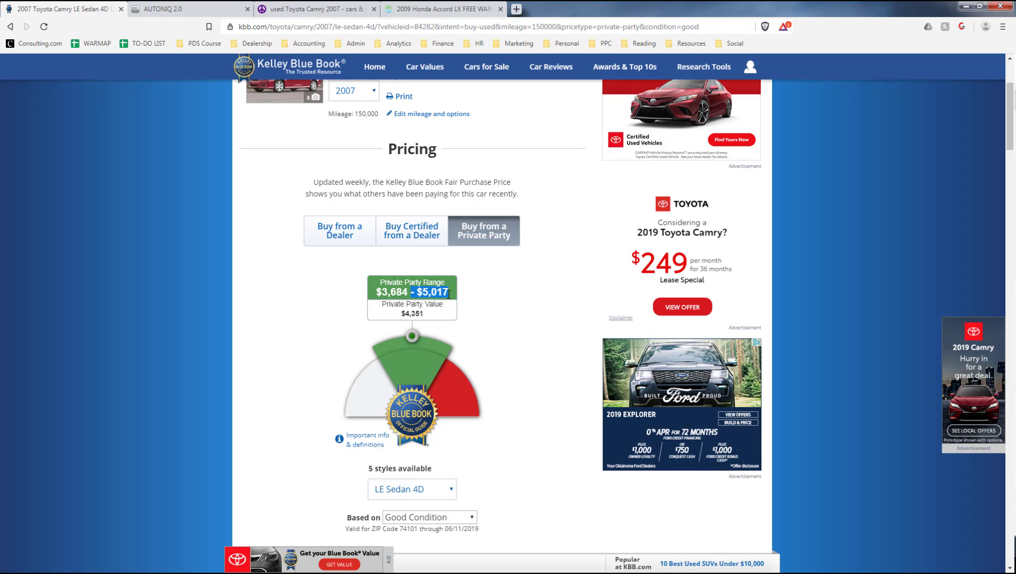
{"action": "left_click_drag", "start_coordinate": [377, 292], "coordinate": [409, 294]}
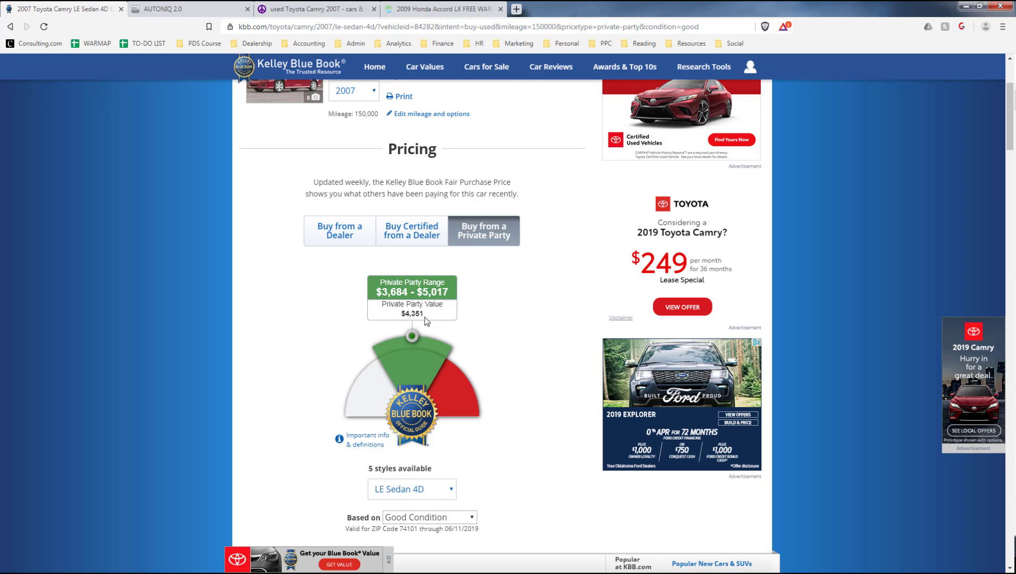
{"action": "left_click_drag", "start_coordinate": [418, 319], "coordinate": [412, 317]}
{"action": "left_click", "coordinate": [395, 303]}
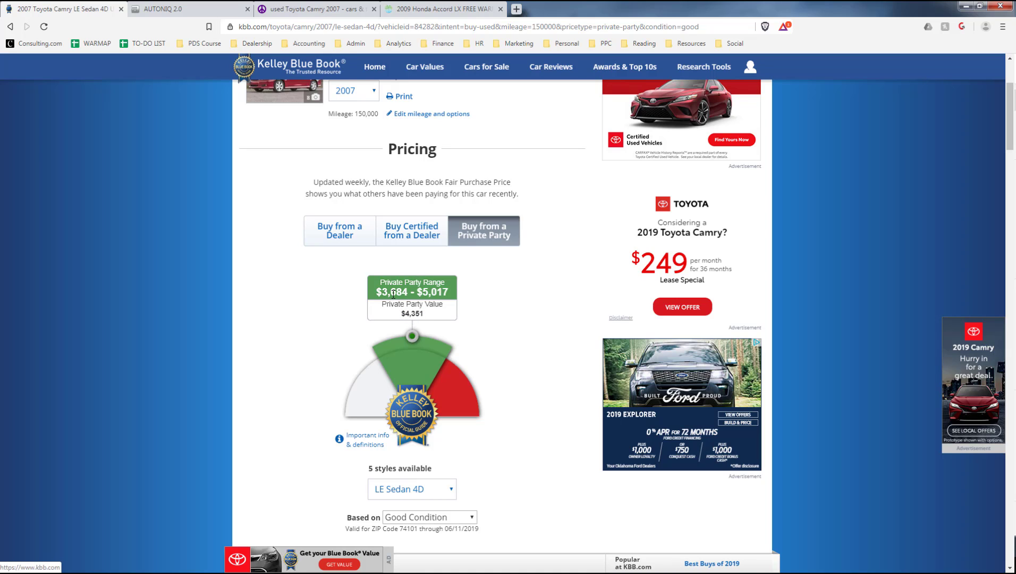
{"action": "left_click_drag", "start_coordinate": [373, 293], "coordinate": [408, 291]}
{"action": "left_click", "coordinate": [400, 306]}
Compare the KBB value with the $5000 Craigslist Camry and open Tulsa cars & trucks results in a new tab.
{"action": "left_click", "coordinate": [342, 291]}
{"action": "left_click", "coordinate": [324, 9]}
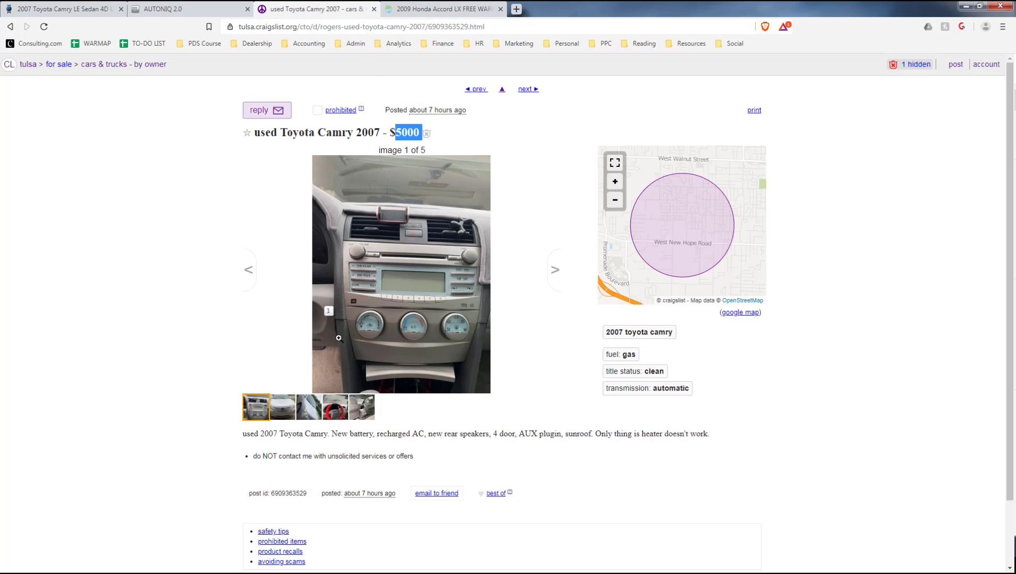
{"action": "left_click", "coordinate": [85, 9]}
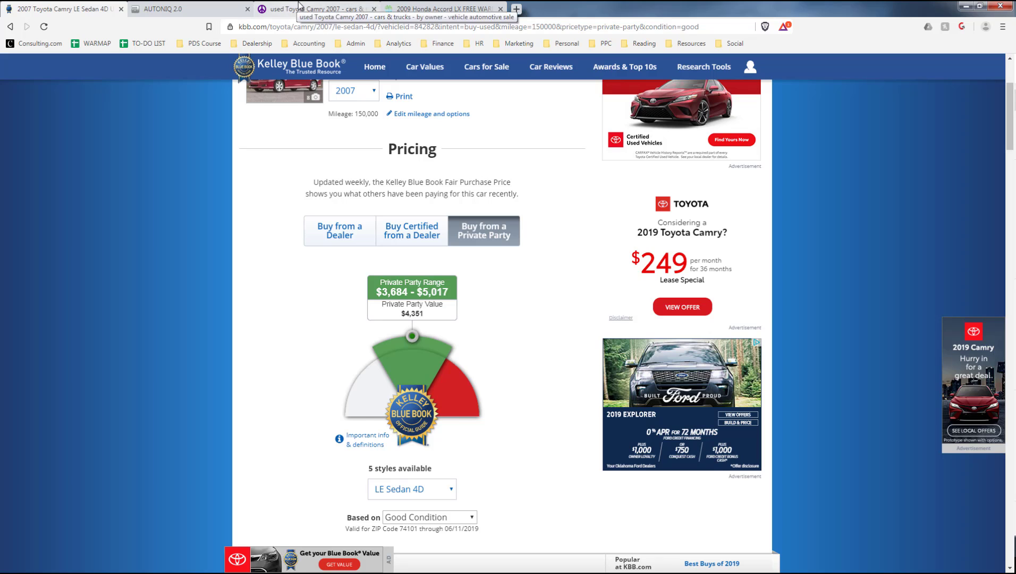
{"action": "left_click", "coordinate": [301, 8]}
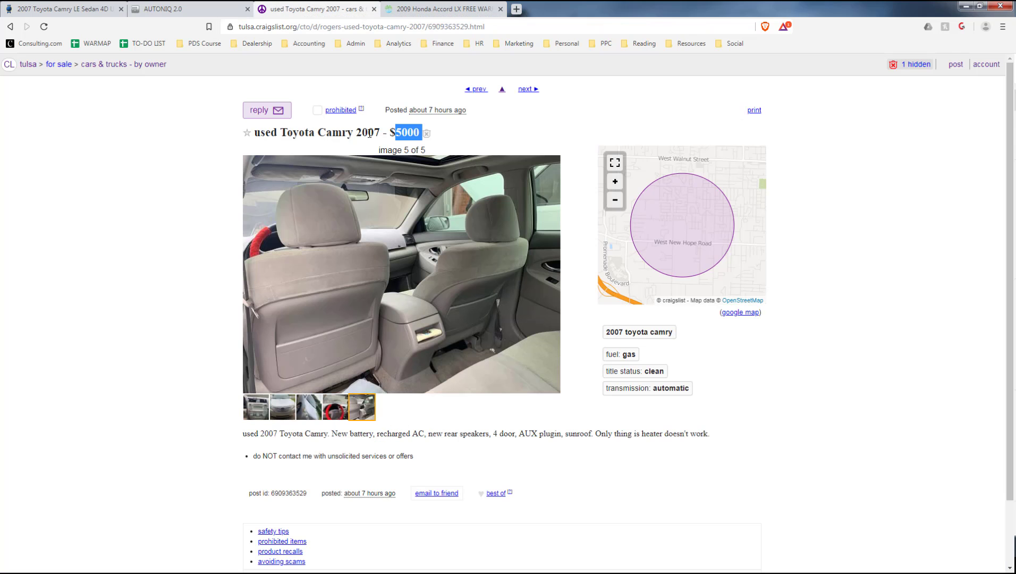
{"action": "middle_click", "coordinate": [100, 64]}
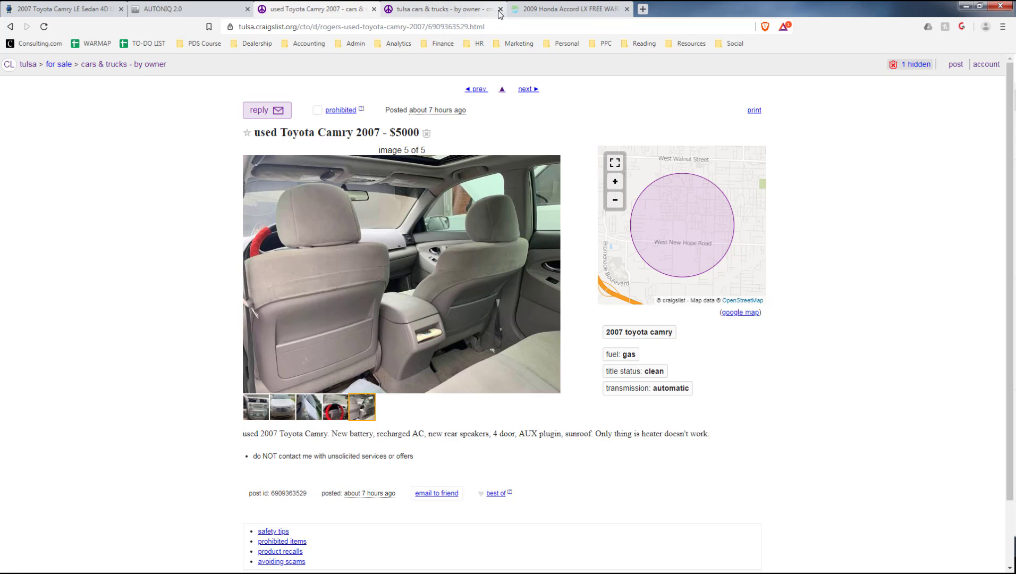
Close the extra search tab, review the $5,900 Accord listing marking its 163K mileage, then return to KBB.
{"action": "middle_click", "coordinate": [468, 11]}
{"action": "left_click", "coordinate": [457, 10]}
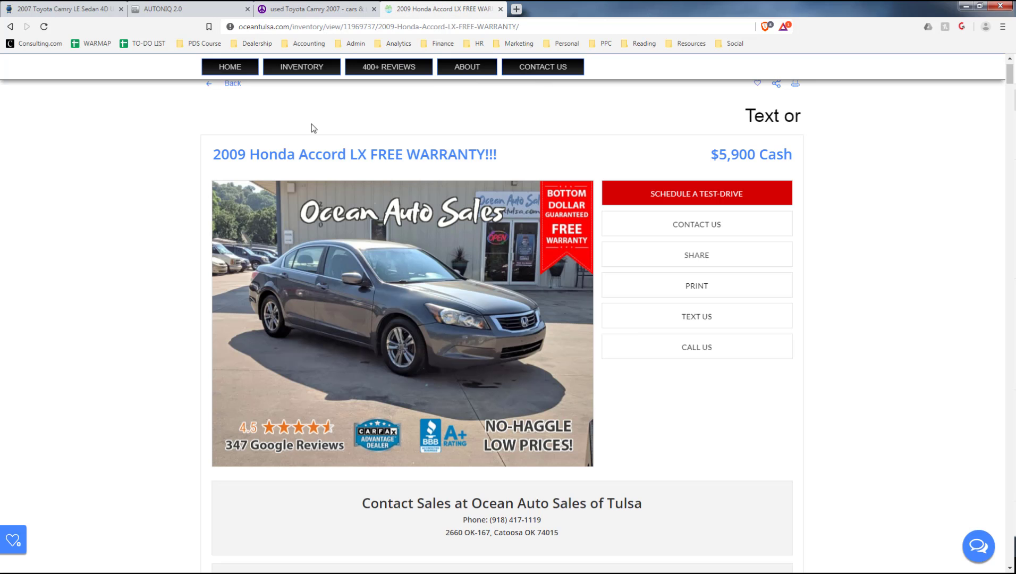
{"action": "scroll", "coordinate": [585, 393], "scroll_direction": "down", "scroll_amount": 4}
{"action": "scroll", "coordinate": [478, 388], "scroll_direction": "down", "scroll_amount": 3}
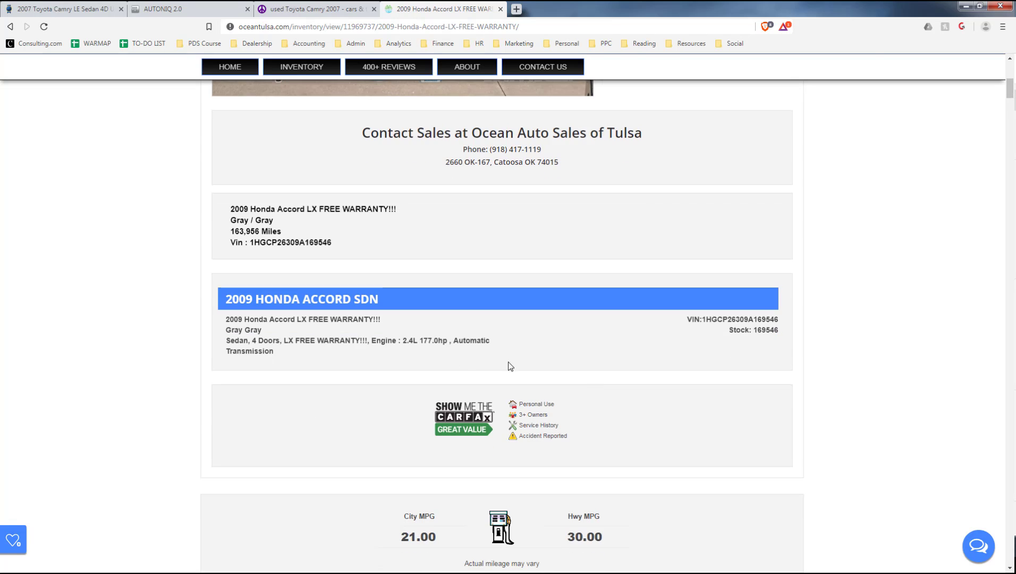
{"action": "scroll", "coordinate": [271, 331], "scroll_direction": "up", "scroll_amount": 8}
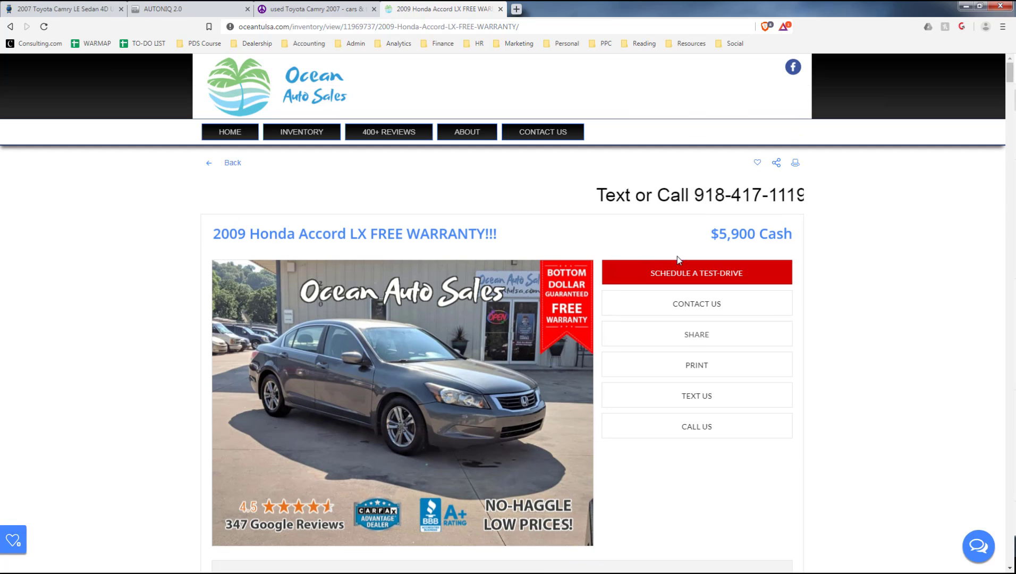
{"action": "scroll", "coordinate": [602, 339], "scroll_direction": "down", "scroll_amount": 2}
{"action": "scroll", "coordinate": [435, 387], "scroll_direction": "down", "scroll_amount": 10}
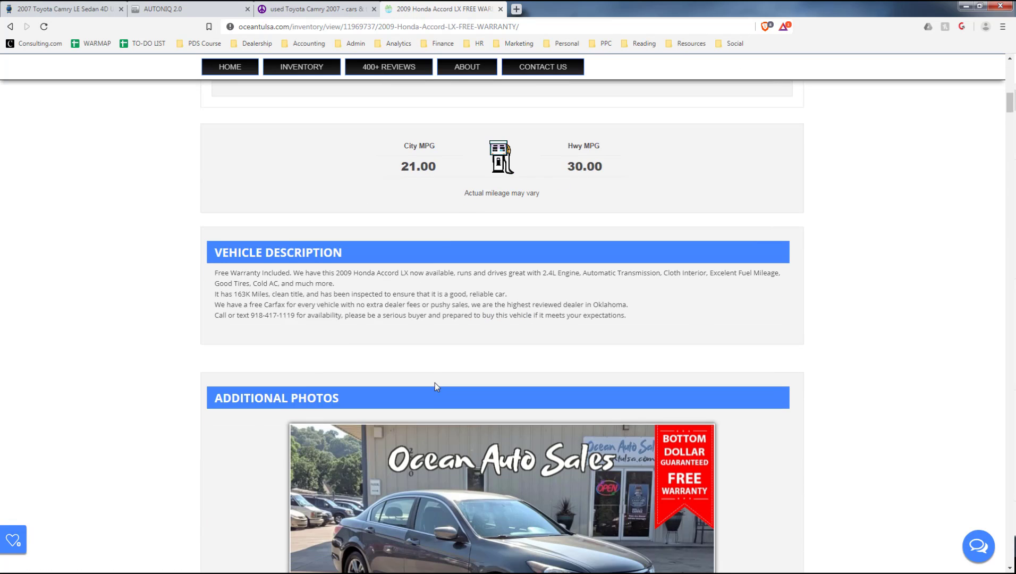
{"action": "double_click", "coordinate": [237, 298]}
{"action": "scroll", "coordinate": [236, 299], "scroll_direction": "up", "scroll_amount": 10}
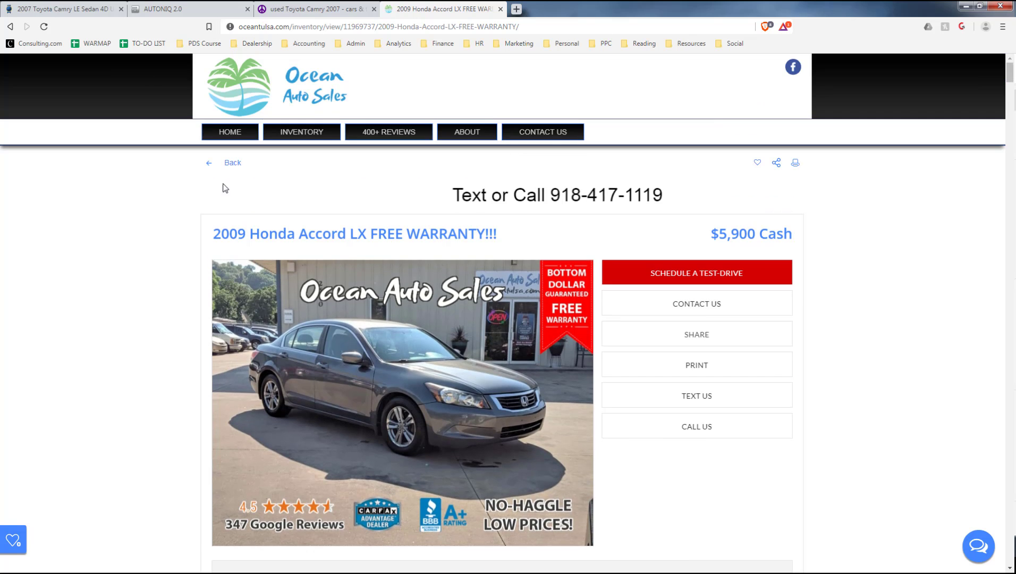
{"action": "left_click", "coordinate": [62, 8]}
{"action": "scroll", "coordinate": [356, 270], "scroll_direction": "up", "scroll_amount": 3}
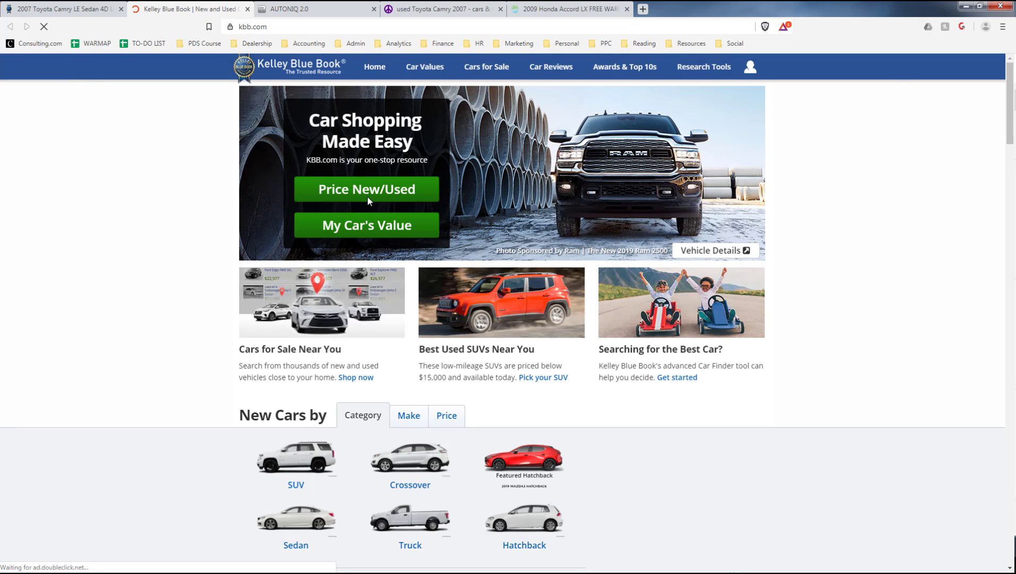
Set up a used-car lookup for year 2009, make Honda, model Accord, and continue.
{"action": "left_click", "coordinate": [364, 200]}
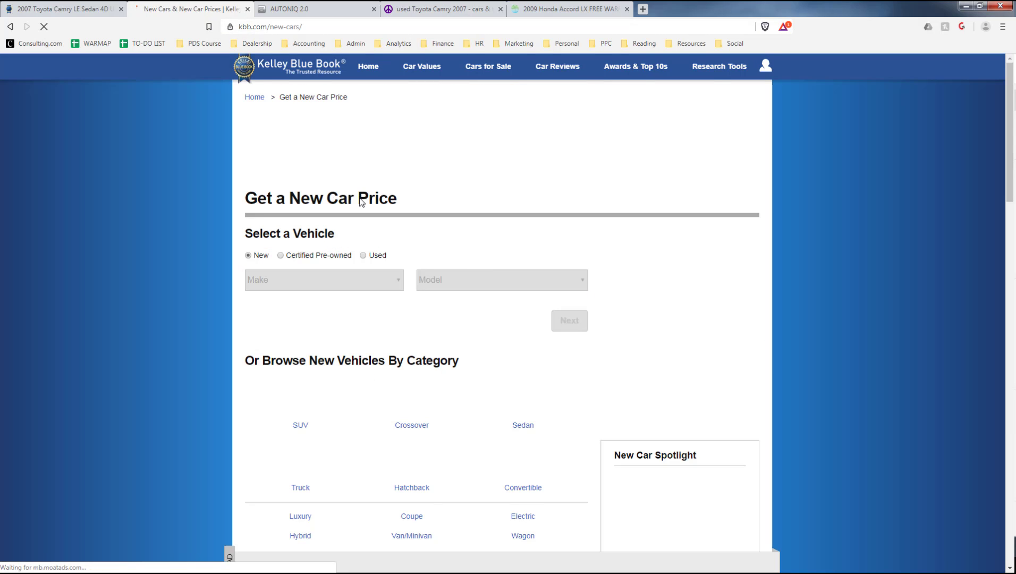
{"action": "left_click", "coordinate": [366, 257]}
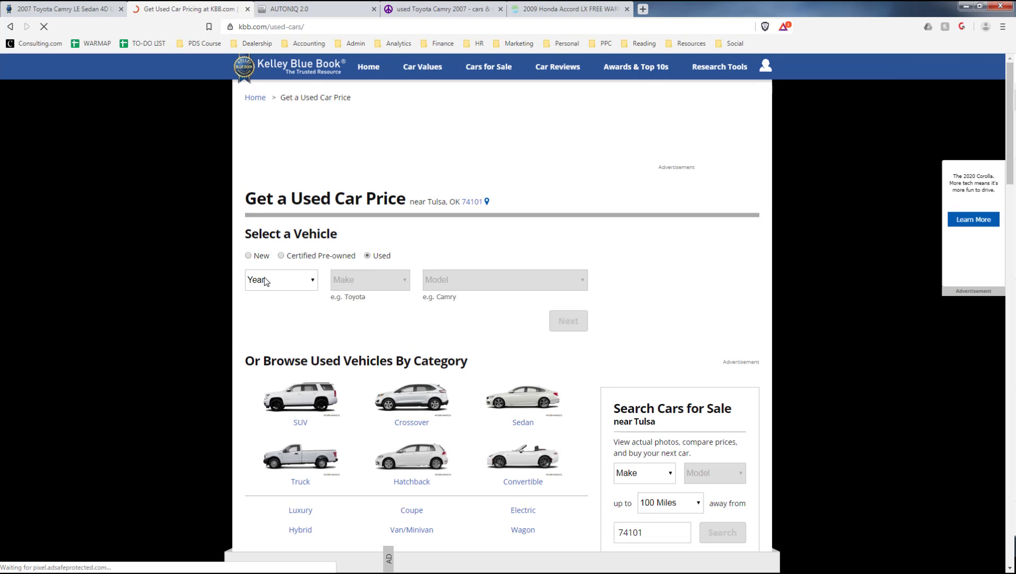
{"action": "left_click", "coordinate": [266, 281]}
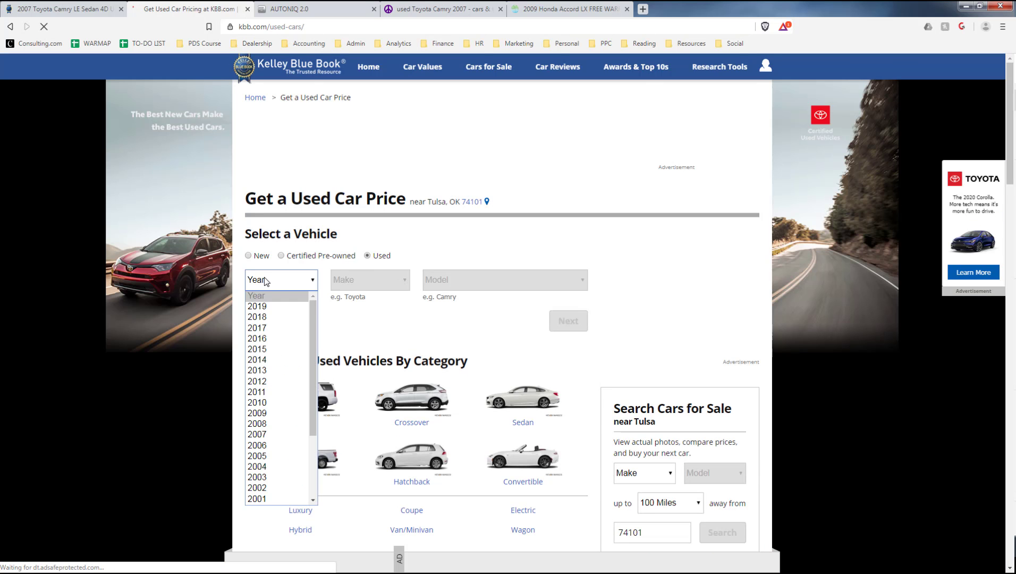
{"action": "left_click", "coordinate": [274, 414]}
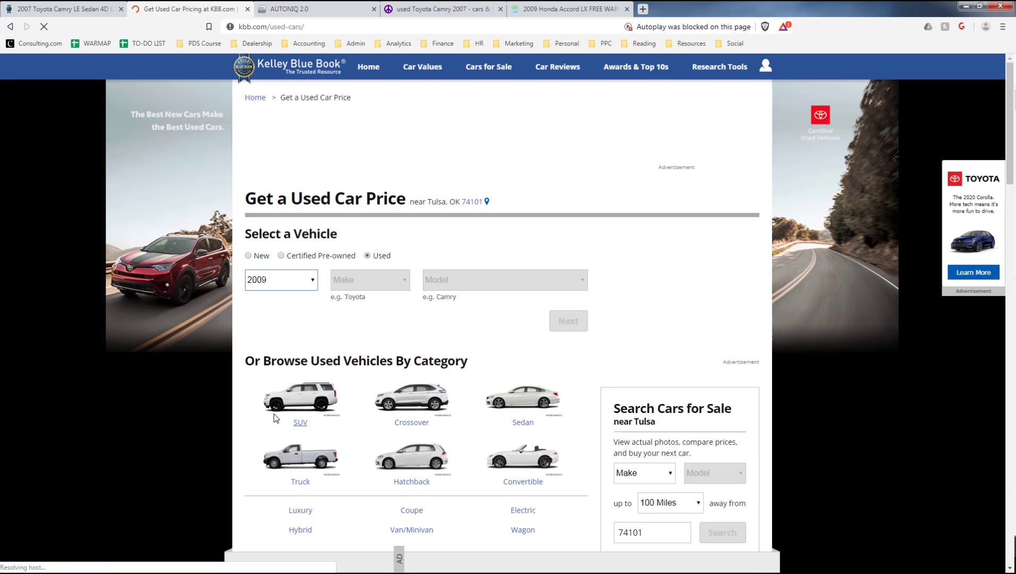
{"action": "left_click", "coordinate": [385, 283]}
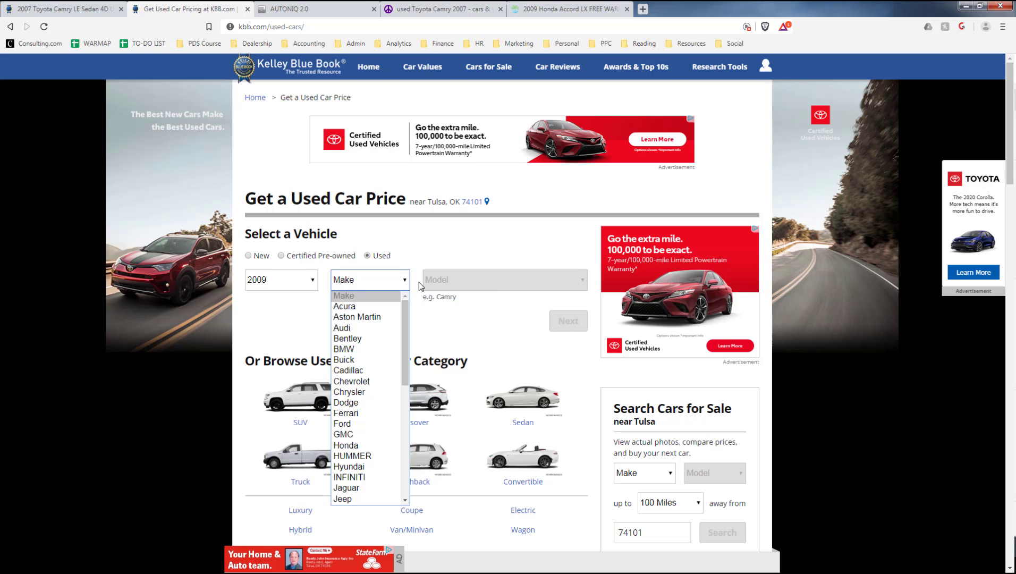
{"action": "left_click", "coordinate": [367, 445]}
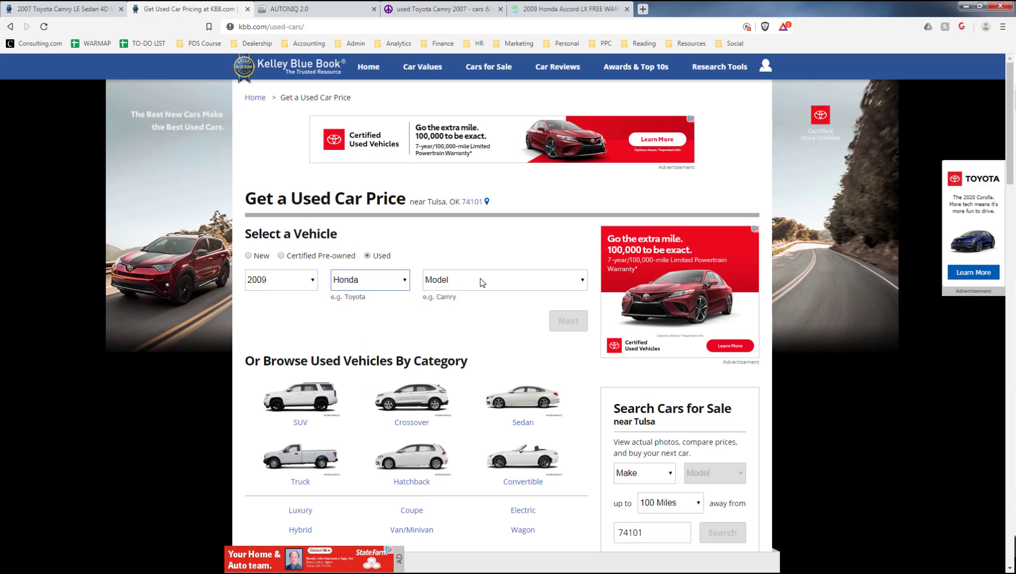
{"action": "left_click", "coordinate": [482, 282]}
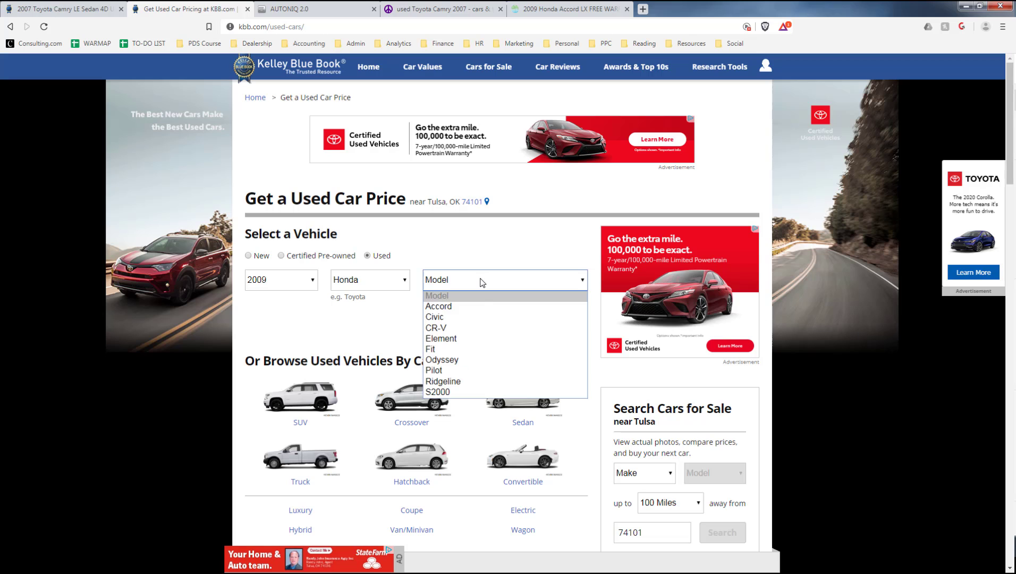
{"action": "left_click", "coordinate": [477, 306]}
{"action": "left_click", "coordinate": [570, 322]}
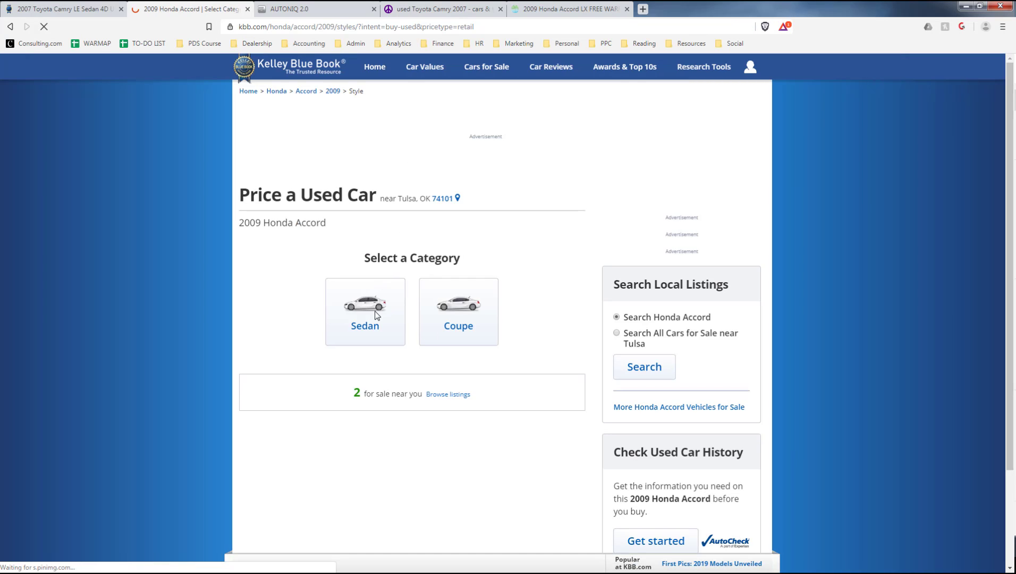
Choose the Sedan body style and the LX Sedan 4D trim, dismissing the feedback survey.
{"action": "left_click", "coordinate": [375, 311]}
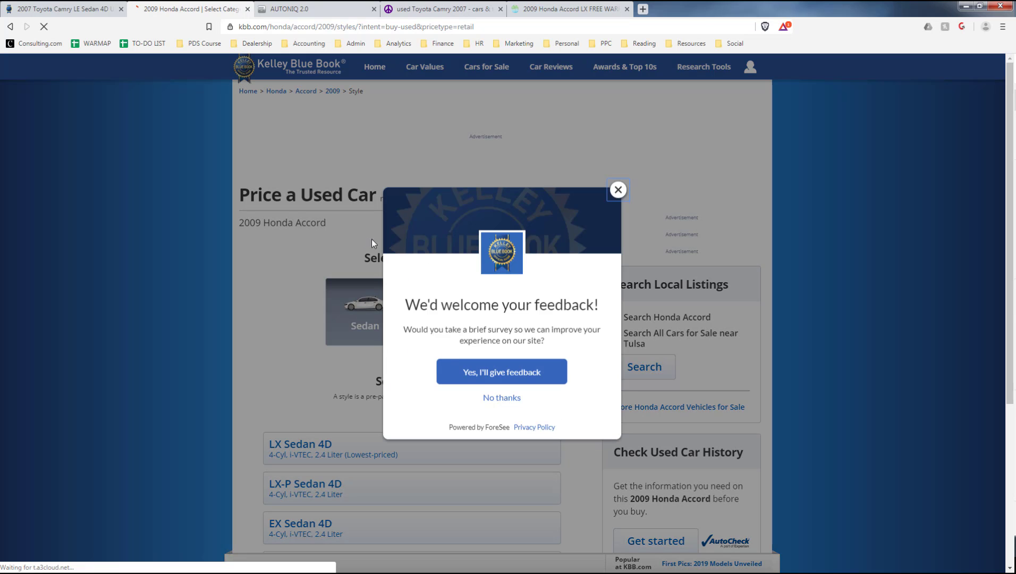
{"action": "left_click", "coordinate": [618, 190]}
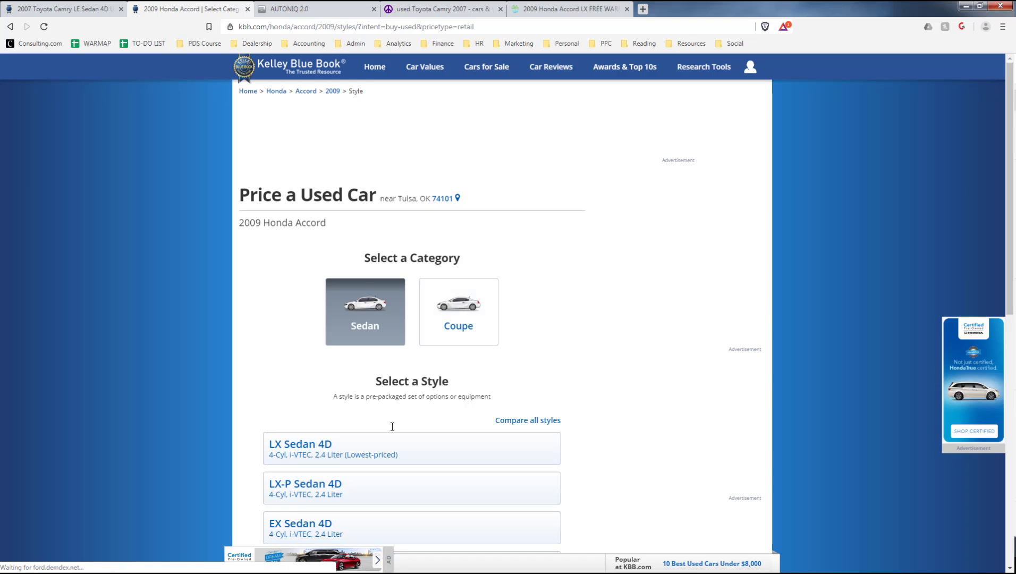
{"action": "left_click", "coordinate": [388, 449]}
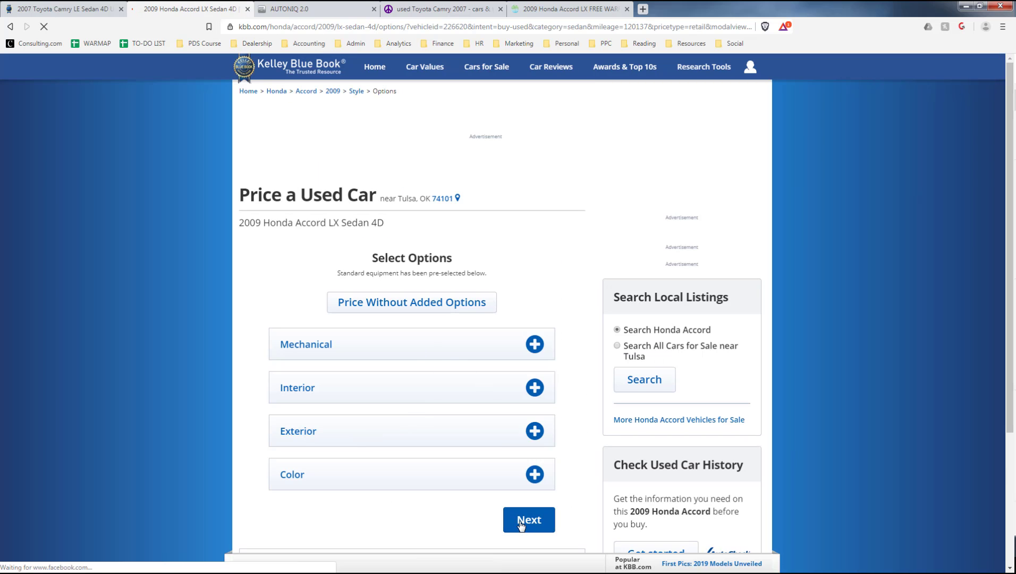
{"action": "left_click", "coordinate": [521, 525]}
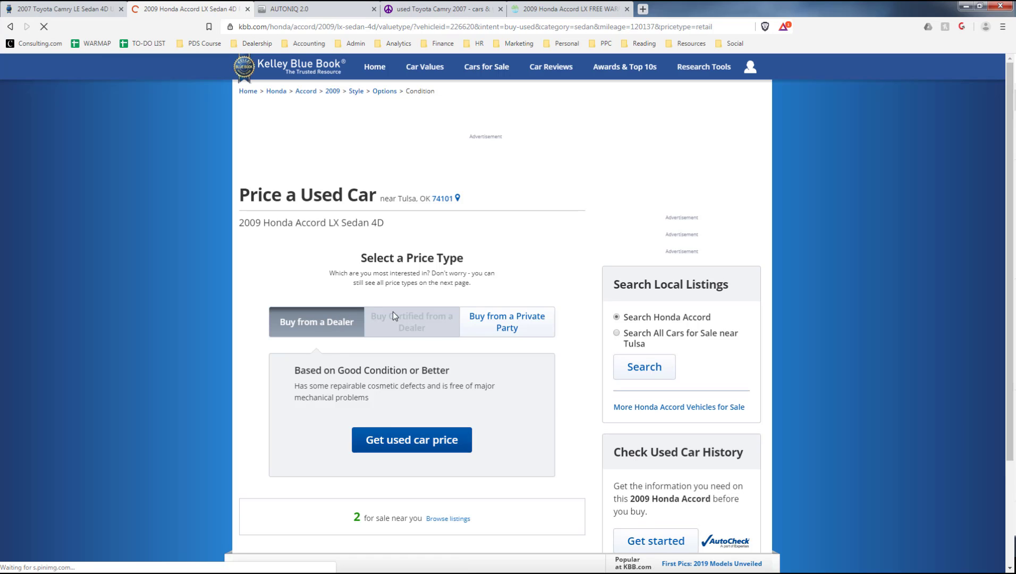
Price it as a private-party sale in good condition, with mileage changed to 163,000.
{"action": "left_click", "coordinate": [495, 332]}
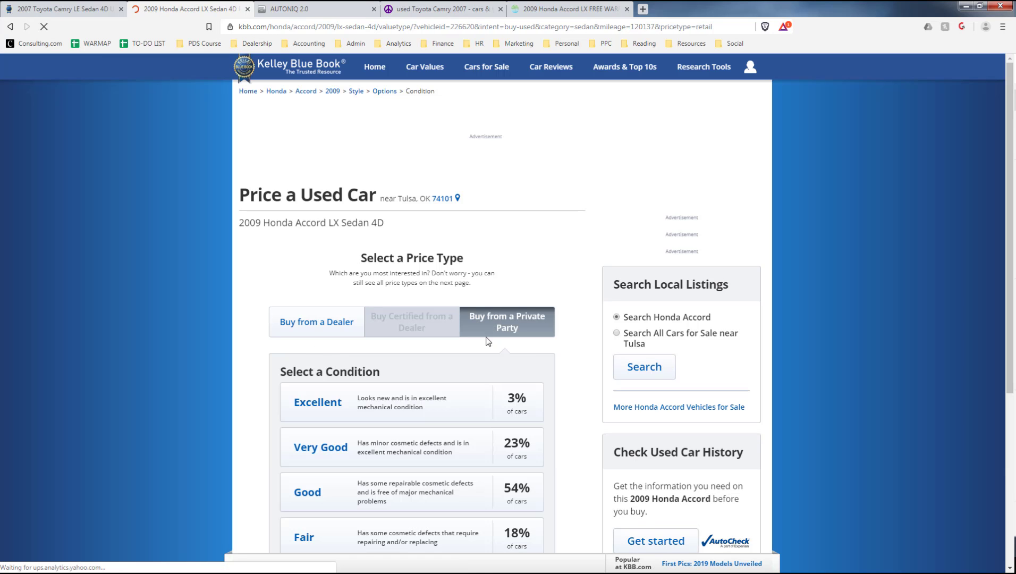
{"action": "left_click", "coordinate": [376, 494]}
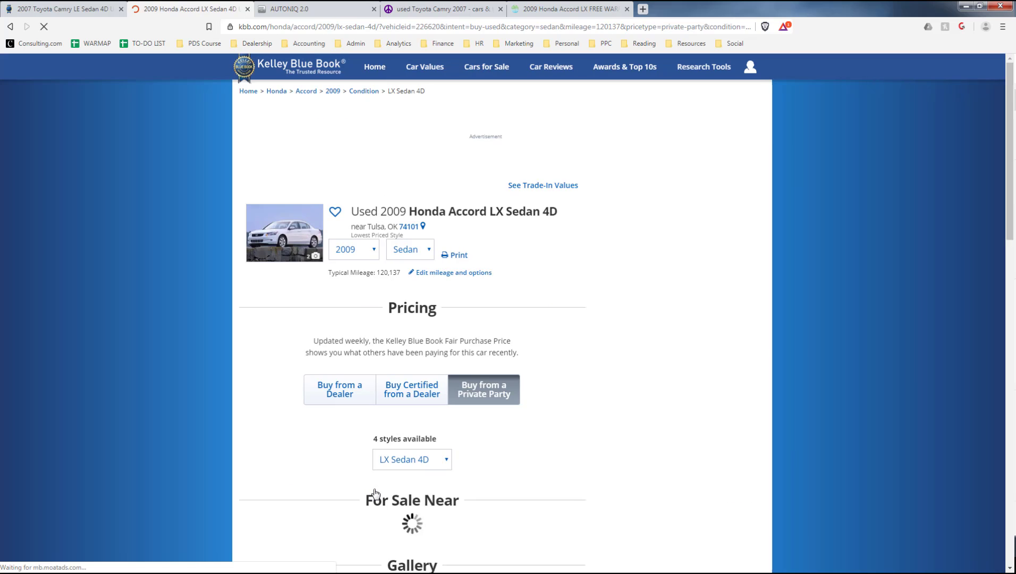
{"action": "left_click", "coordinate": [443, 277]}
{"action": "double_click", "coordinate": [347, 145]}
{"action": "type", "text": "163000"}
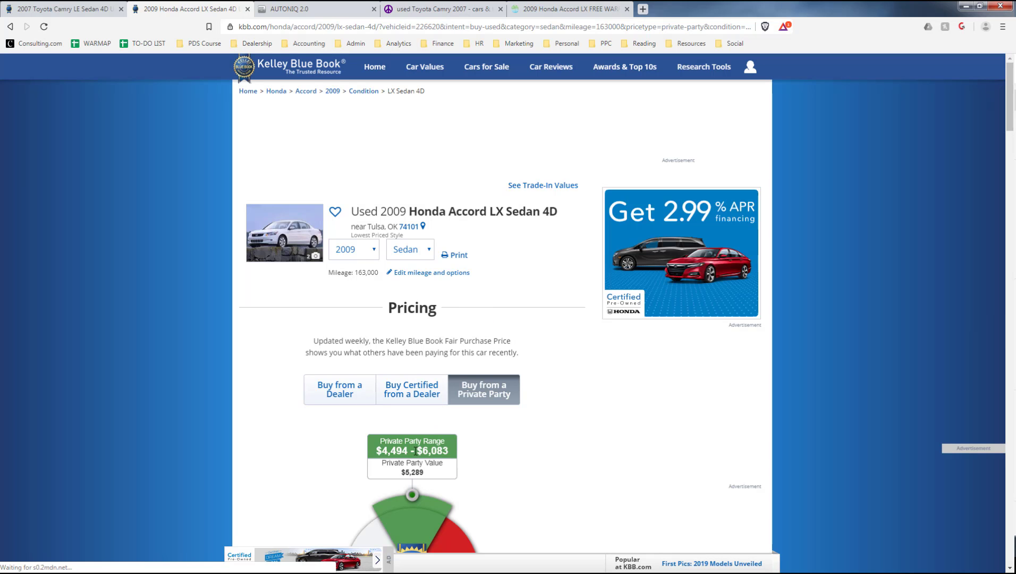
{"action": "left_click", "coordinate": [553, 7]}
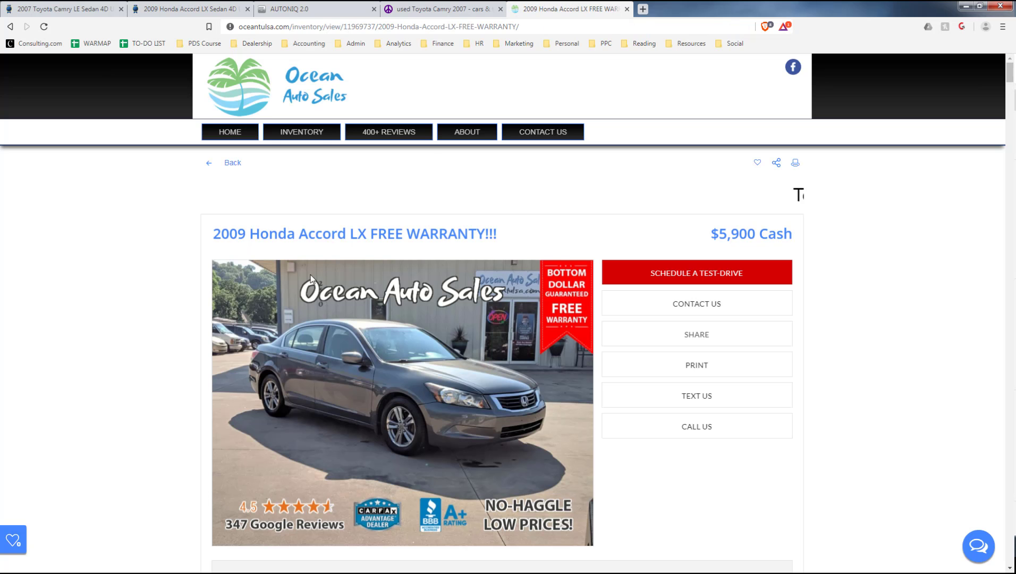
{"action": "triple_click", "coordinate": [718, 233]}
{"action": "left_click", "coordinate": [722, 230]}
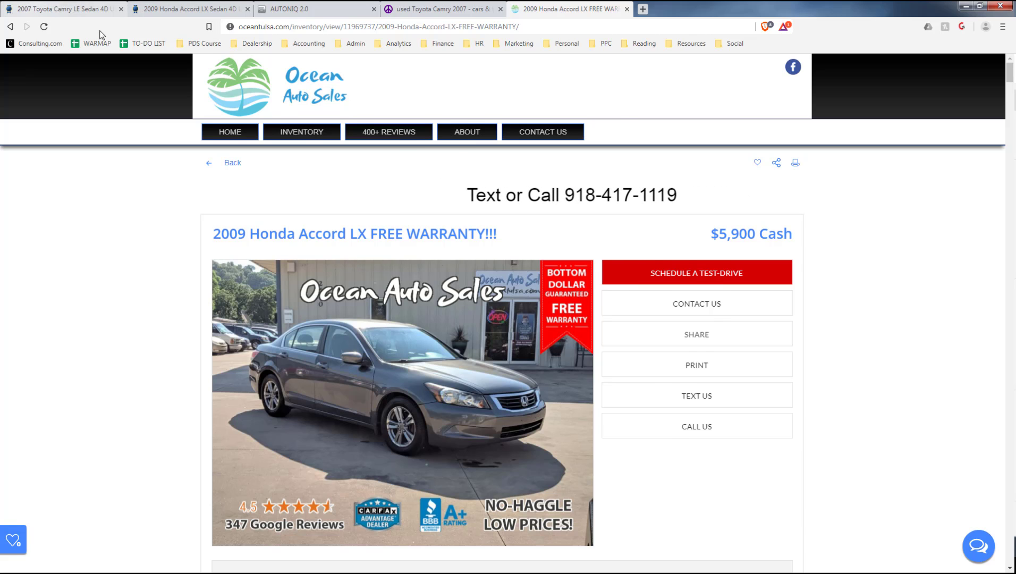
{"action": "left_click", "coordinate": [62, 9]}
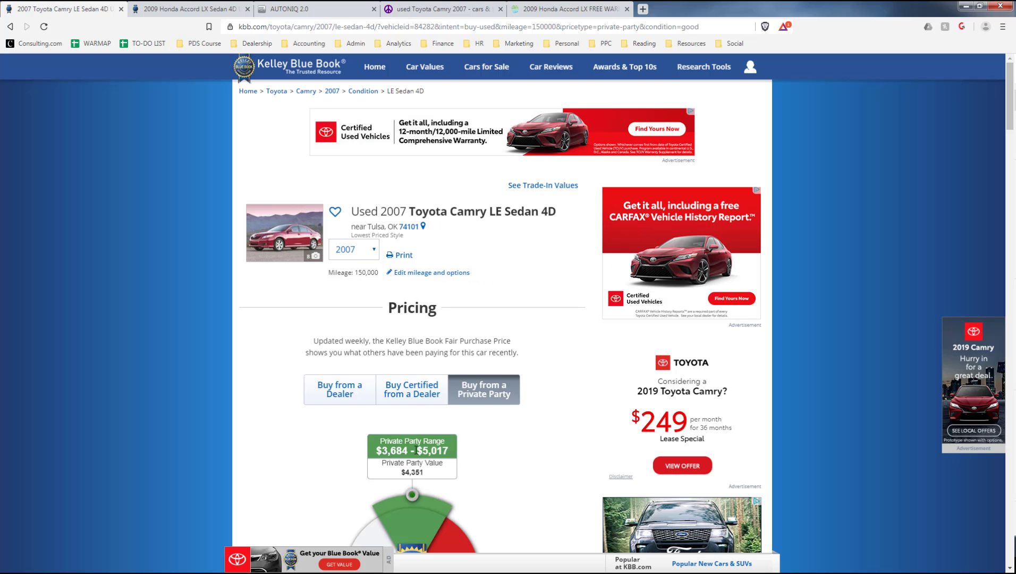
{"action": "left_click", "coordinate": [183, 9]}
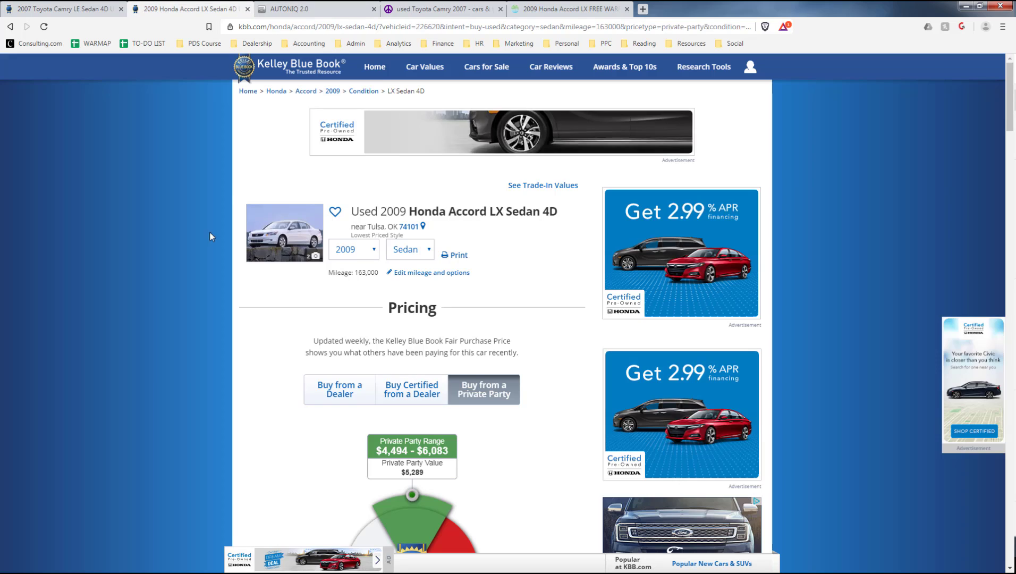
{"action": "double_click", "coordinate": [436, 452]}
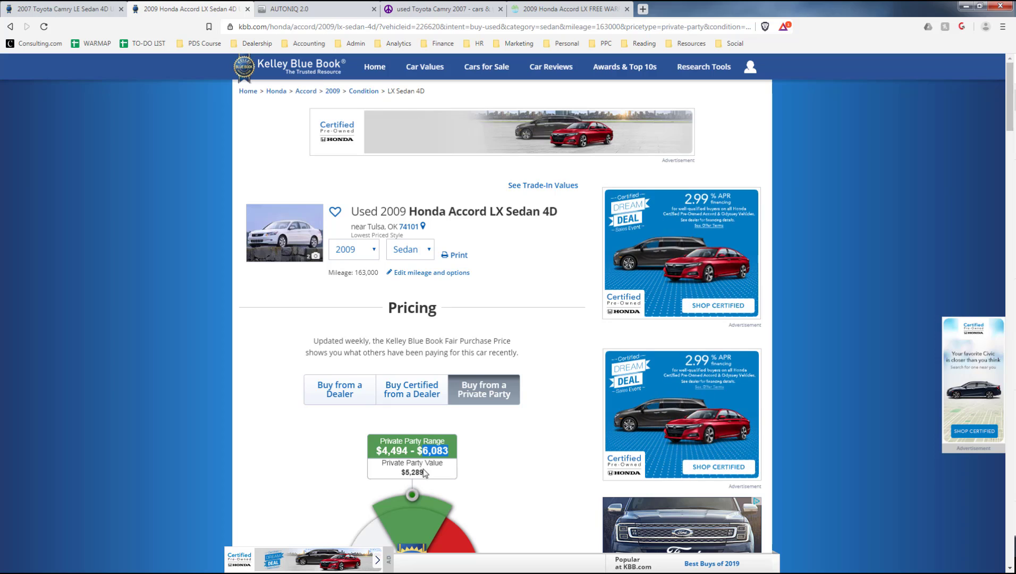
{"action": "double_click", "coordinate": [393, 451]}
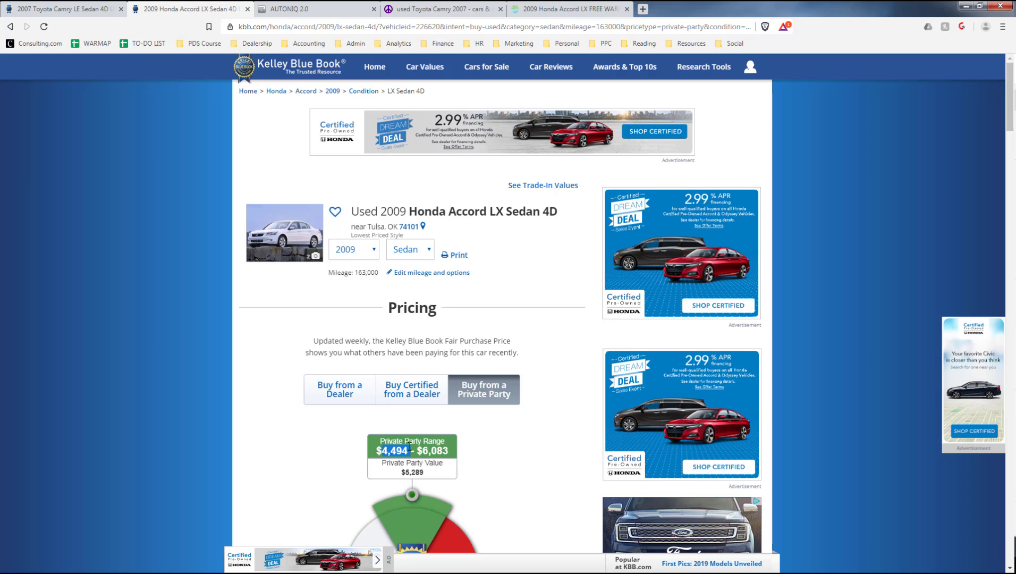
{"action": "scroll", "coordinate": [381, 456], "scroll_direction": "down", "scroll_amount": 3}
{"action": "double_click", "coordinate": [414, 314]}
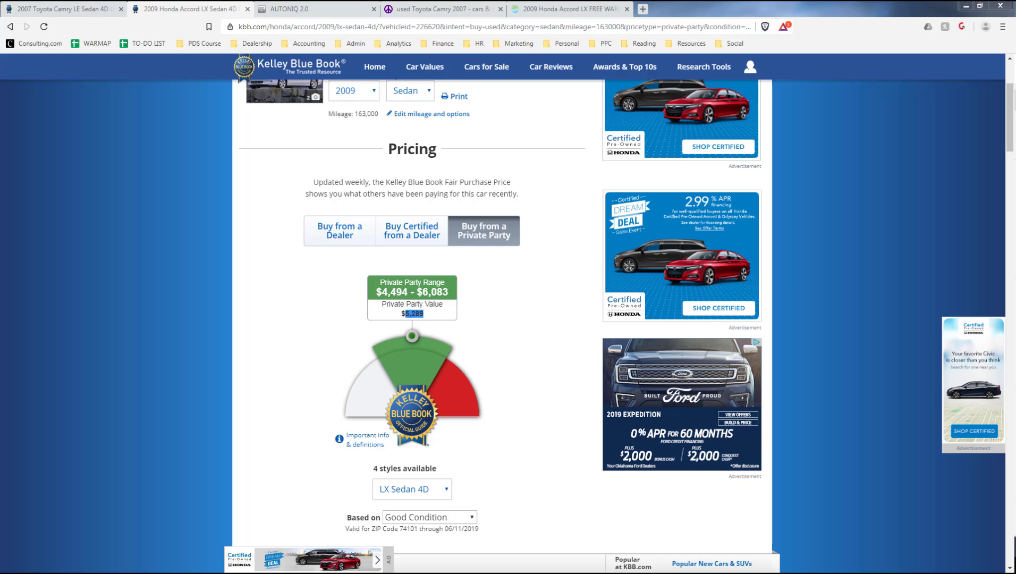
Compute 4500*1.3 in Calculator to get 5,850, then hide the calculator window.
{"action": "left_click_drag", "start_coordinate": [884, 292], "coordinate": [617, 227]}
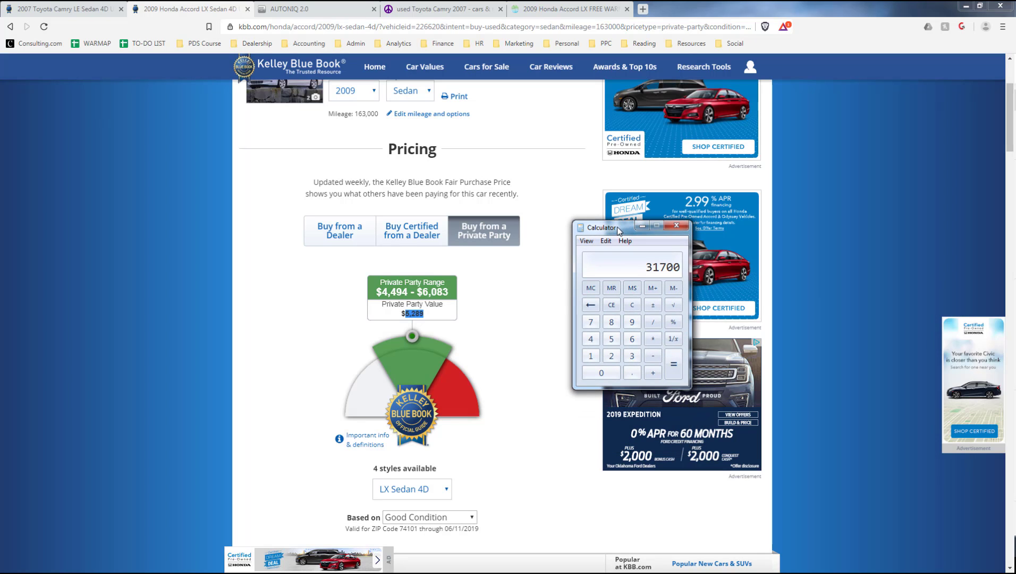
{"action": "type", "text": "4500*1.3"}
{"action": "key", "text": "Return"}
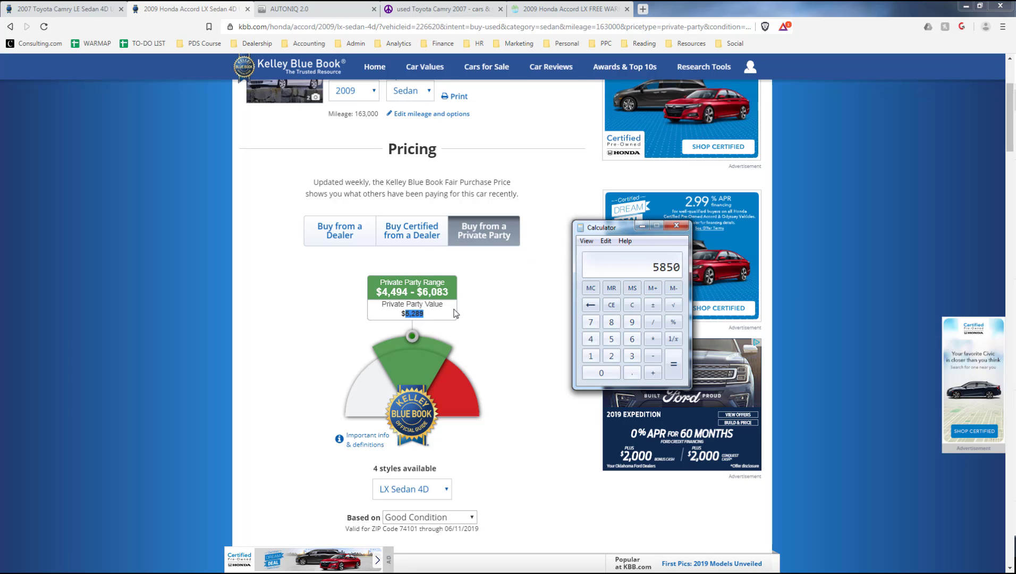
{"action": "left_click", "coordinate": [641, 226]}
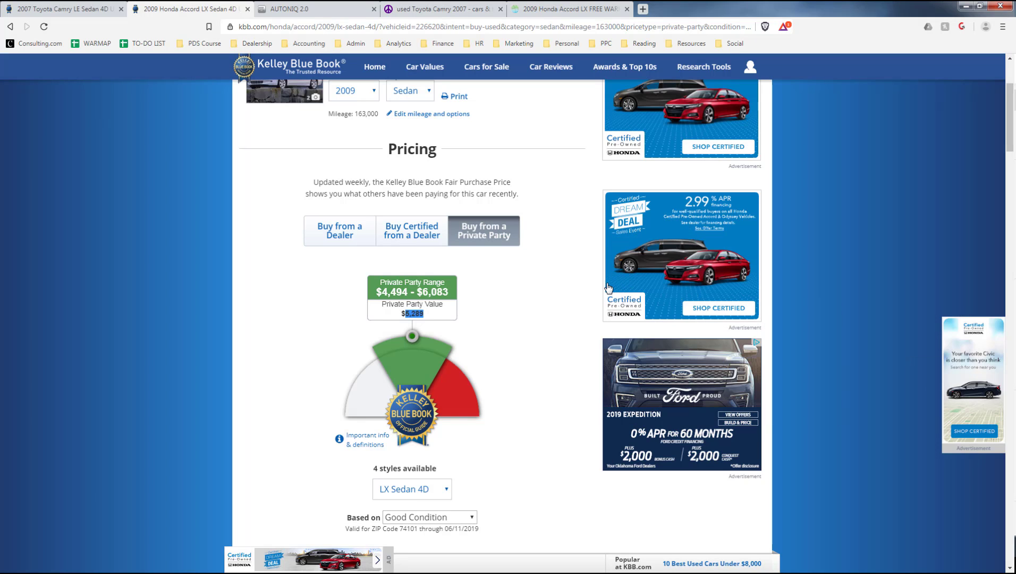
Copy the 2009 Accord's VIN from the Ocean Auto Sales listing.
{"action": "left_click", "coordinate": [308, 9]}
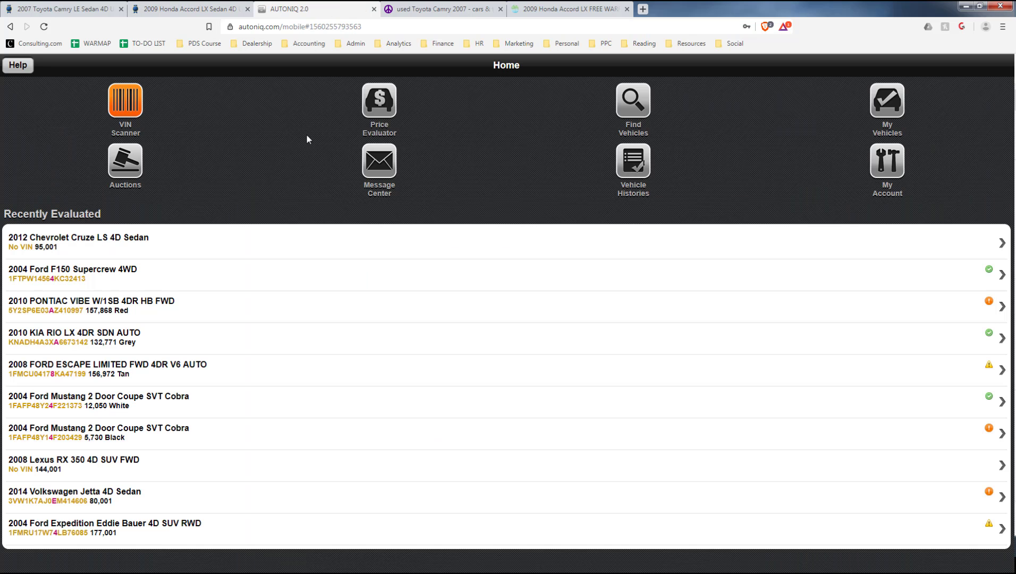
{"action": "left_click", "coordinate": [381, 99]}
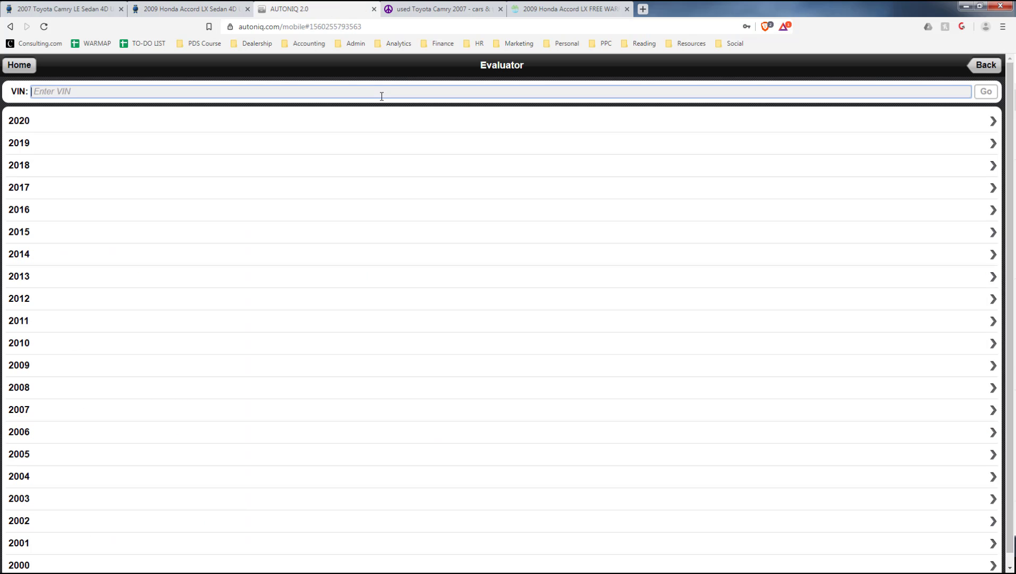
{"action": "left_click", "coordinate": [19, 65]}
{"action": "left_click", "coordinate": [569, 9]}
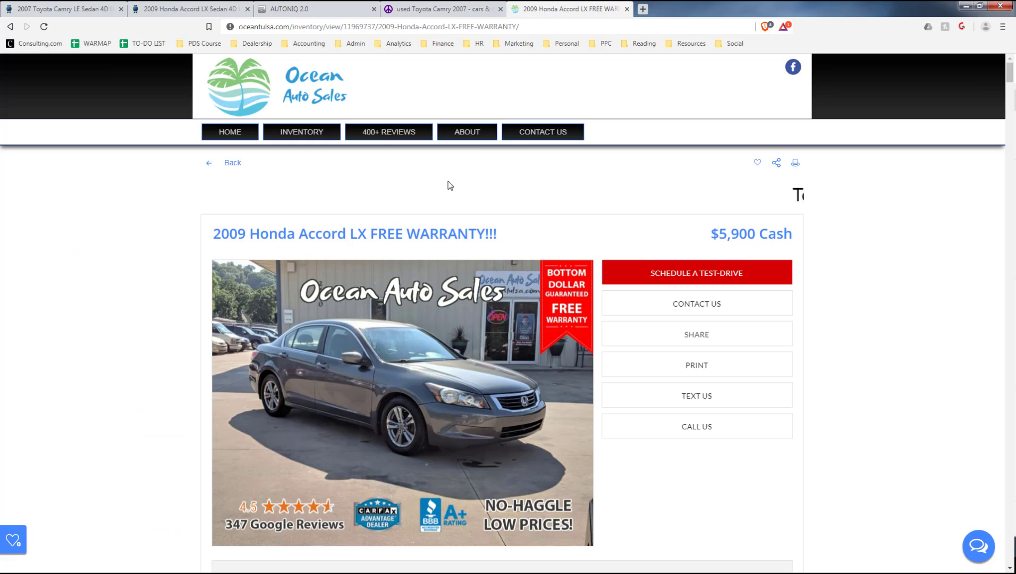
{"action": "scroll", "coordinate": [424, 366], "scroll_direction": "down", "scroll_amount": 6}
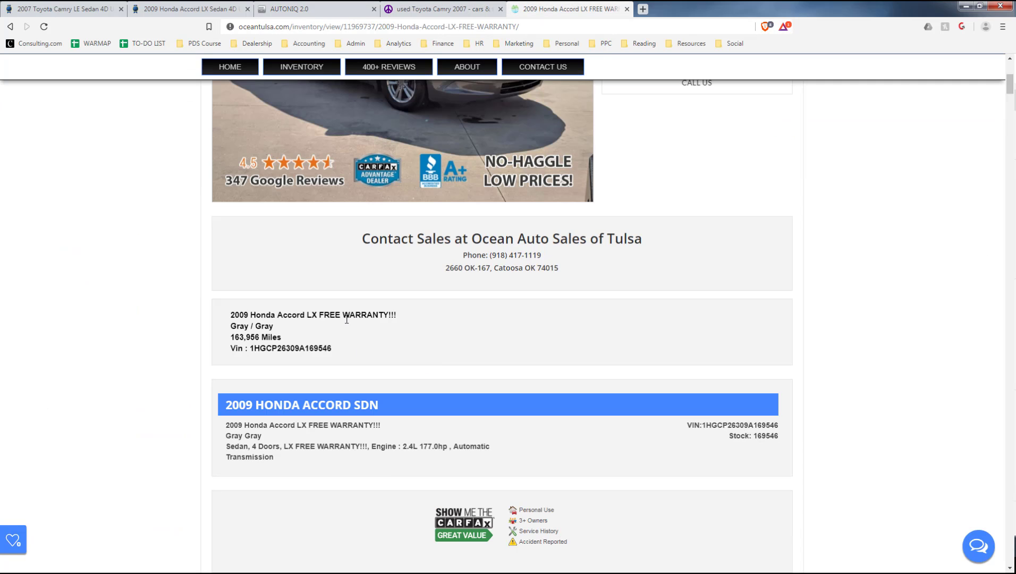
{"action": "double_click", "coordinate": [311, 346]}
{"action": "key", "text": "ctrl+c"}
Paste the VIN into AutoniQ's Price Evaluator and run the lookup.
{"action": "left_click", "coordinate": [311, 9]}
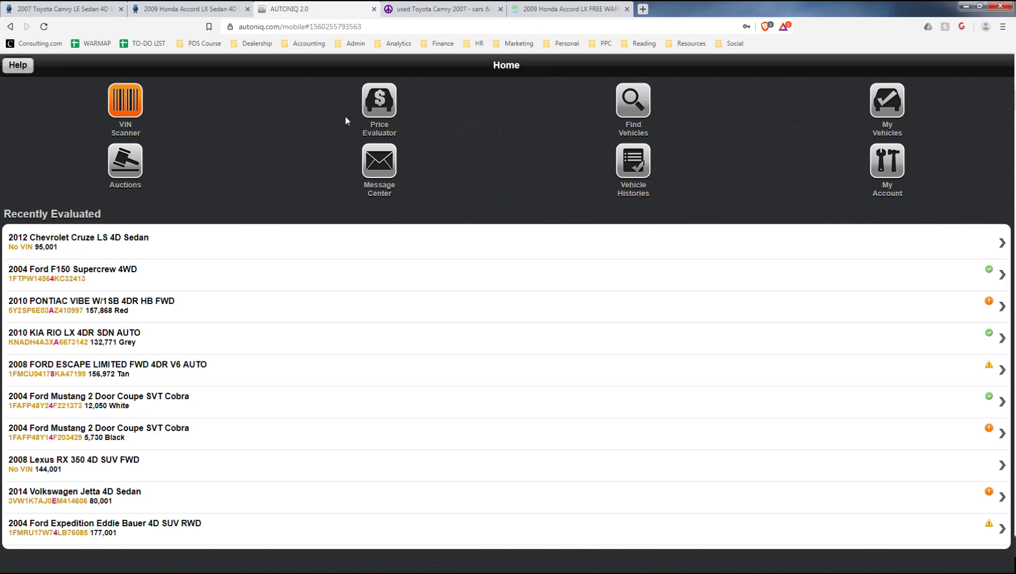
{"action": "left_click", "coordinate": [372, 103]}
{"action": "left_click", "coordinate": [434, 90]}
{"action": "key", "text": "ctrl+v"}
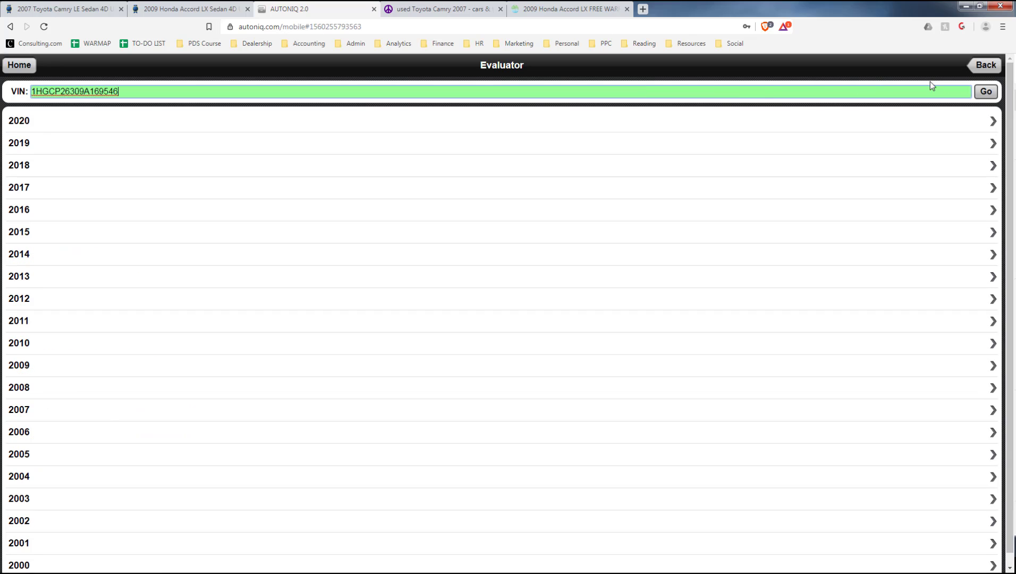
{"action": "left_click", "coordinate": [984, 92]}
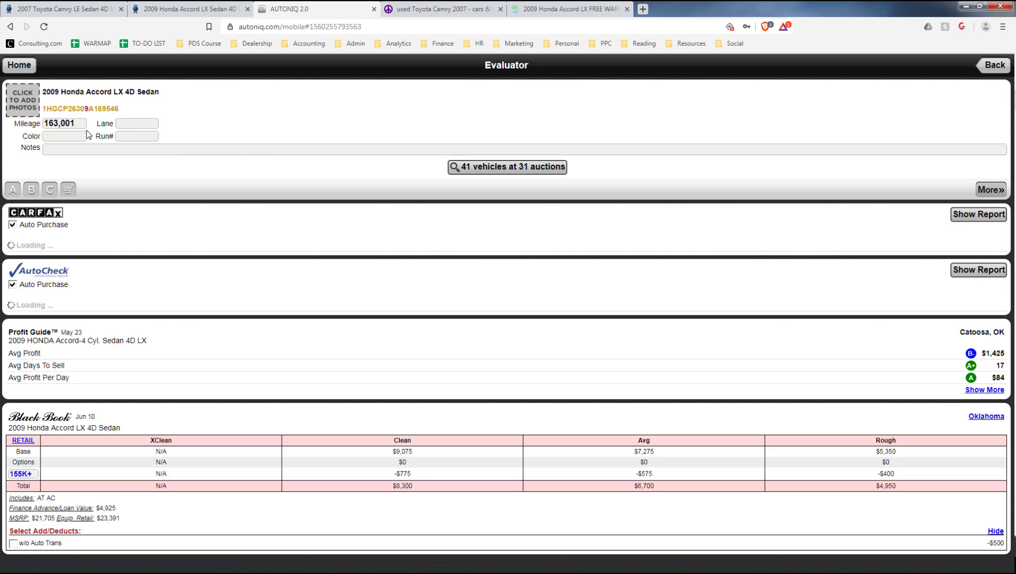
Scroll to the Black Book panel and highlight the $4,925 Finance Advance/Loan Value.
{"action": "scroll", "coordinate": [117, 186], "scroll_direction": "down", "scroll_amount": 5}
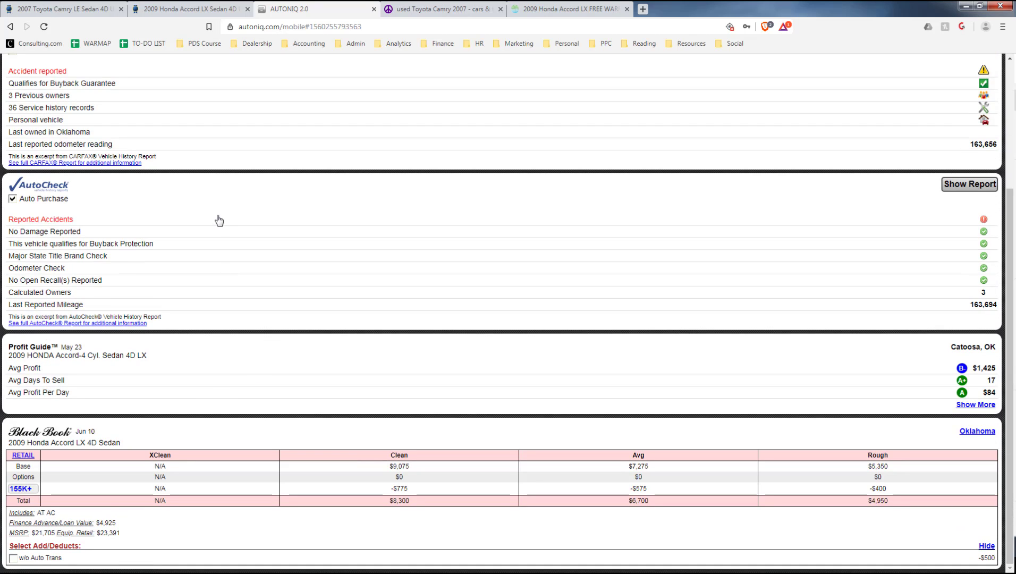
{"action": "scroll", "coordinate": [136, 165], "scroll_direction": "up", "scroll_amount": 3}
{"action": "scroll", "coordinate": [288, 295], "scroll_direction": "down", "scroll_amount": 2}
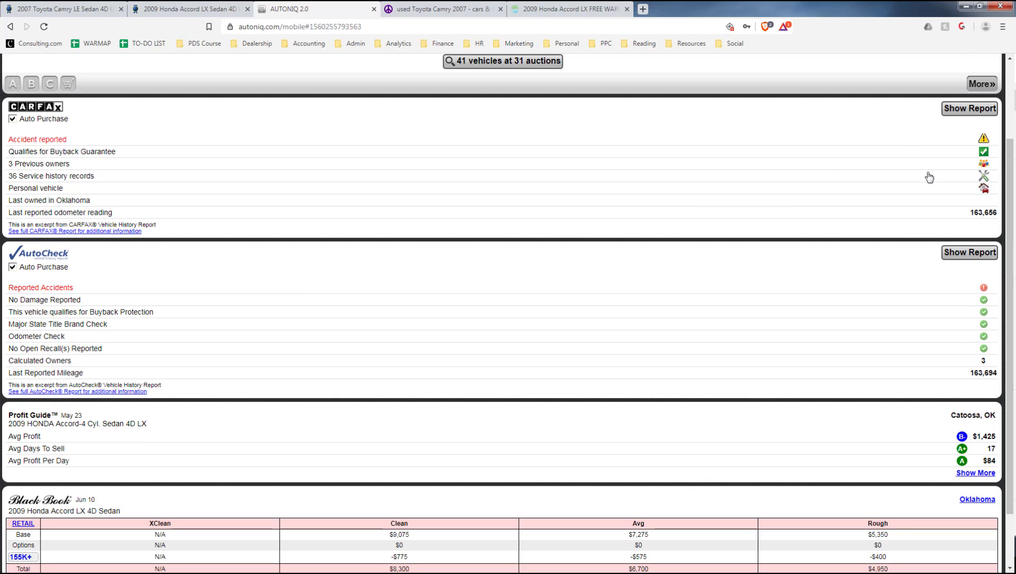
{"action": "scroll", "coordinate": [334, 279], "scroll_direction": "down", "scroll_amount": 2}
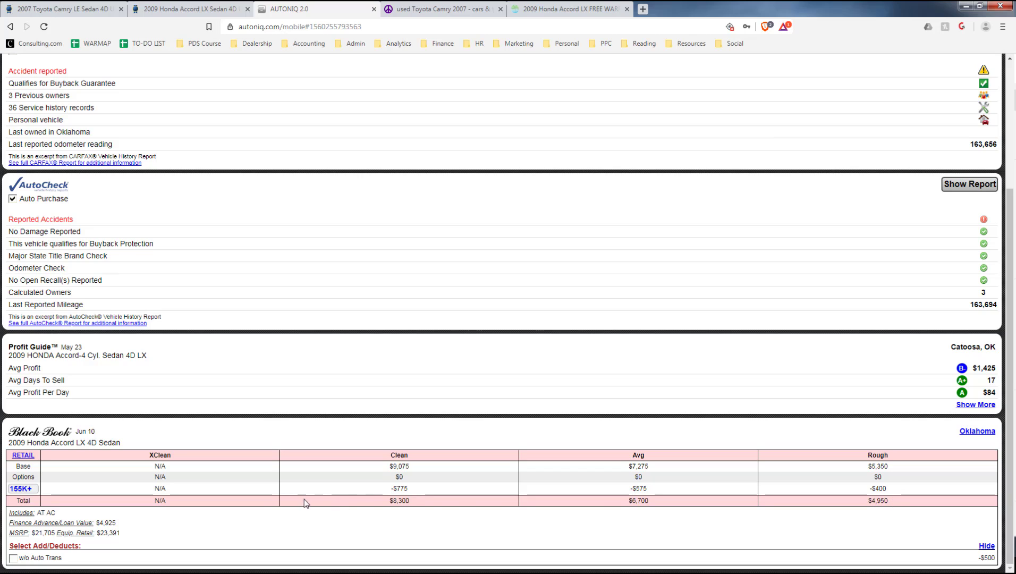
{"action": "left_click_drag", "start_coordinate": [113, 523], "coordinate": [6, 524]}
{"action": "right_click", "coordinate": [122, 521]}
{"action": "left_click", "coordinate": [106, 522]}
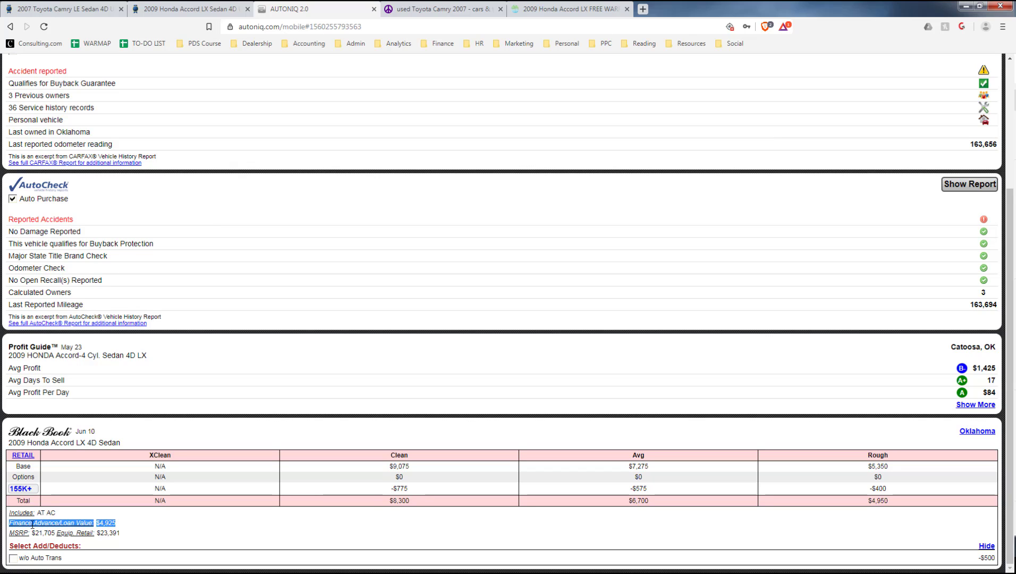
{"action": "left_click", "coordinate": [114, 522]}
{"action": "left_click_drag", "start_coordinate": [115, 522], "coordinate": [5, 527]}
{"action": "double_click", "coordinate": [113, 522]}
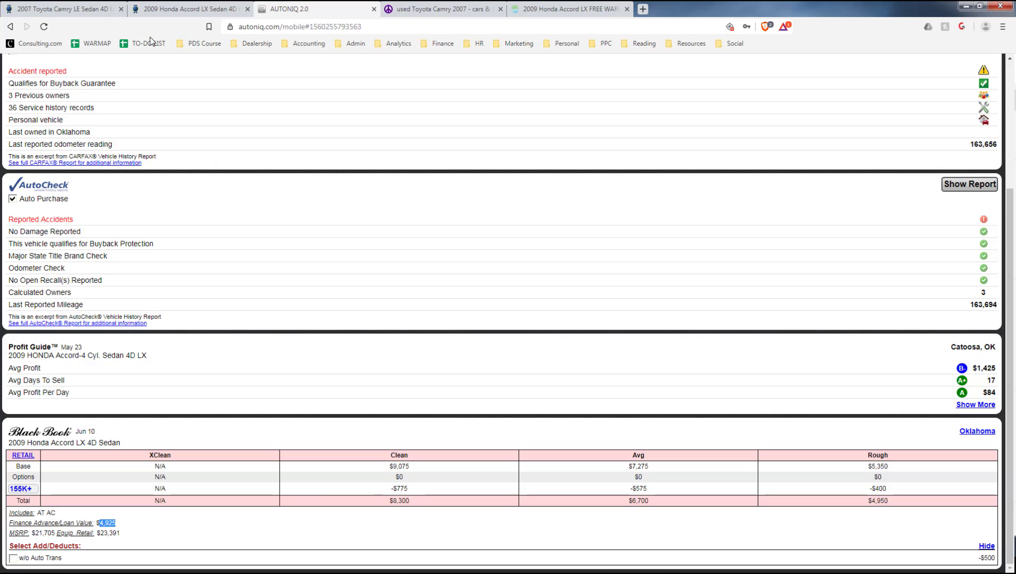
Glance at the Ocean Auto Sales listing, ending on the KBB Accord pricing.
{"action": "left_click", "coordinate": [185, 8]}
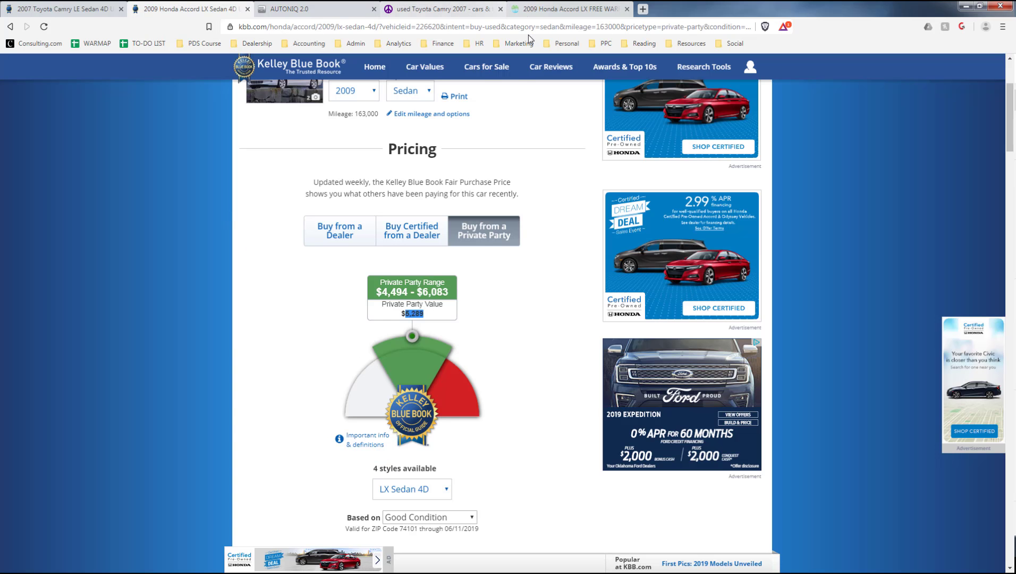
{"action": "left_click", "coordinate": [569, 8]}
{"action": "scroll", "coordinate": [556, 257], "scroll_direction": "up", "scroll_amount": 5}
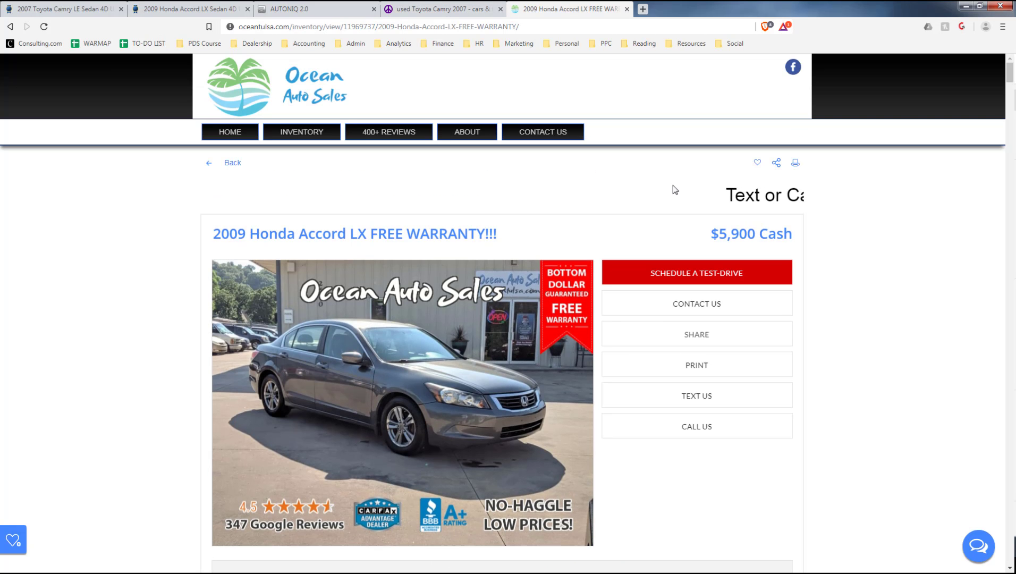
{"action": "left_click", "coordinate": [202, 9]}
Return to the AutoniQ Accord evaluation and re-highlight the $4,925 loan value.
{"action": "left_click", "coordinate": [287, 8]}
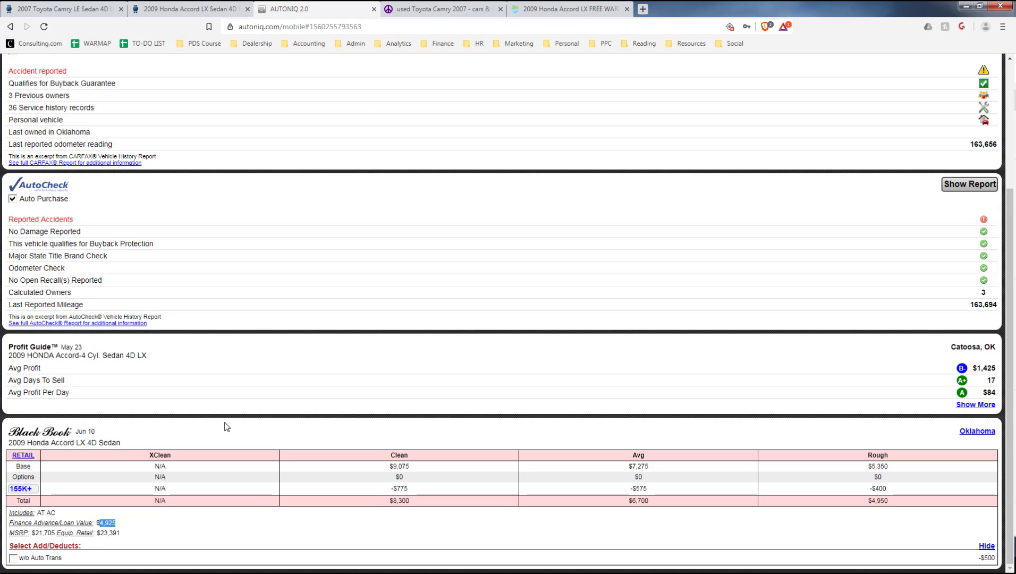
{"action": "left_click", "coordinate": [109, 522]}
{"action": "left_click_drag", "start_coordinate": [119, 524], "coordinate": [5, 526]}
{"action": "left_click", "coordinate": [101, 522]}
{"action": "left_click_drag", "start_coordinate": [116, 523], "coordinate": [9, 524]}
Switch the Black Book table to trade-in: 5,180 clean and 3,980 average totals.
{"action": "left_click", "coordinate": [24, 456]}
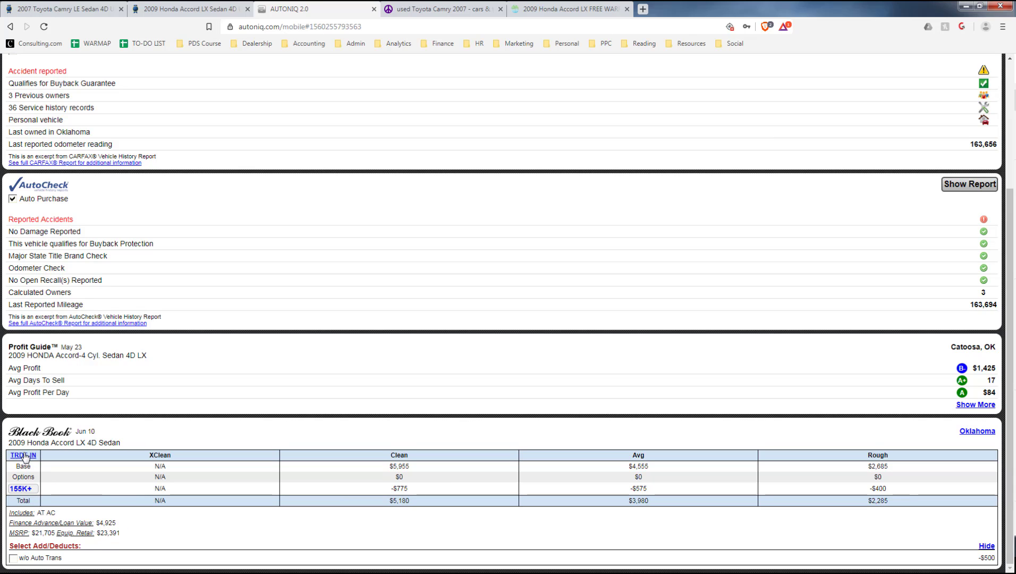
{"action": "double_click", "coordinate": [399, 501]}
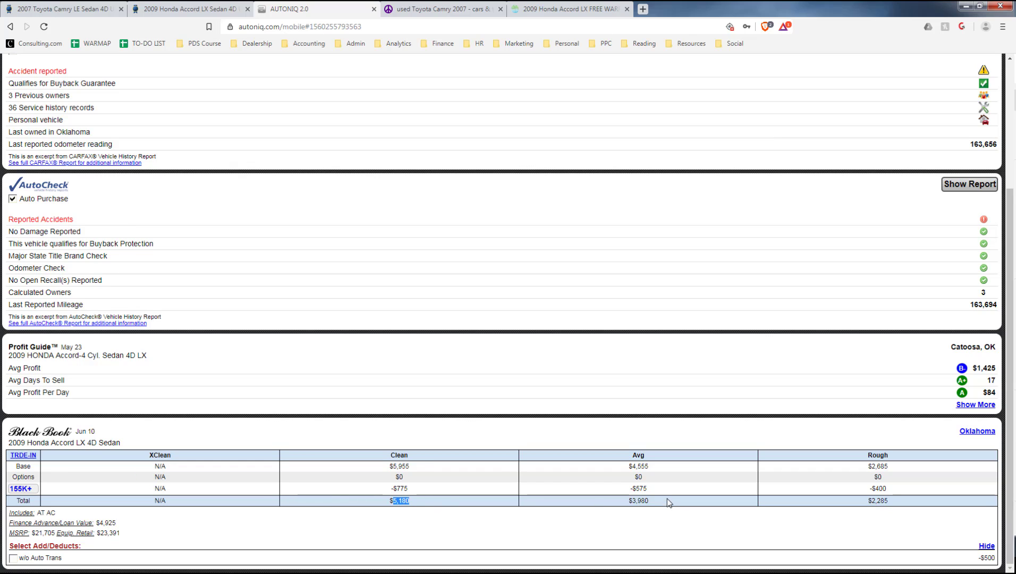
{"action": "left_click", "coordinate": [648, 509]}
{"action": "double_click", "coordinate": [395, 501]}
{"action": "double_click", "coordinate": [644, 501]}
Switch to wholesale values, noting the $3,900 average wholesale total, and scroll back up.
{"action": "left_click", "coordinate": [36, 455]}
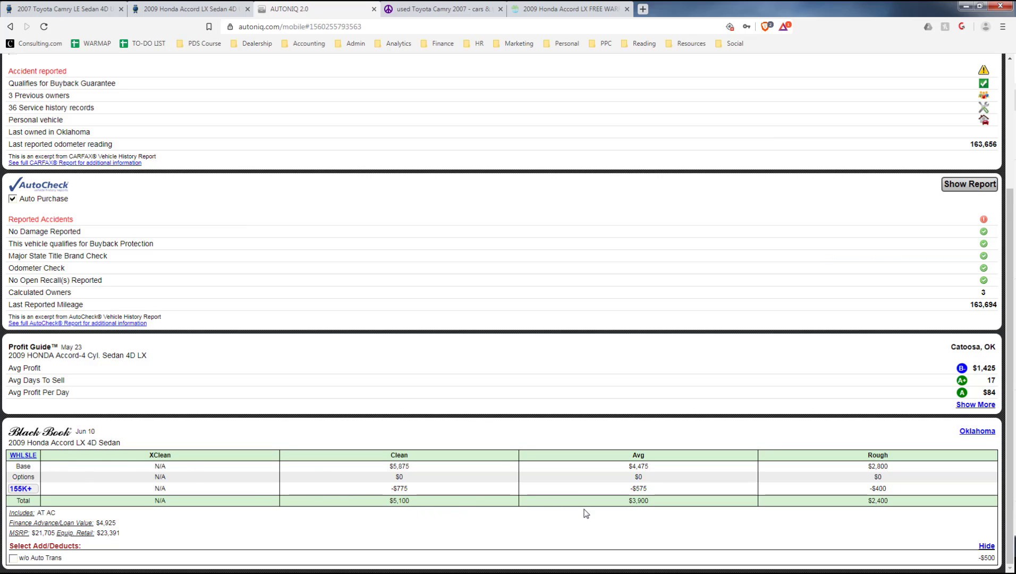
{"action": "double_click", "coordinate": [642, 501]}
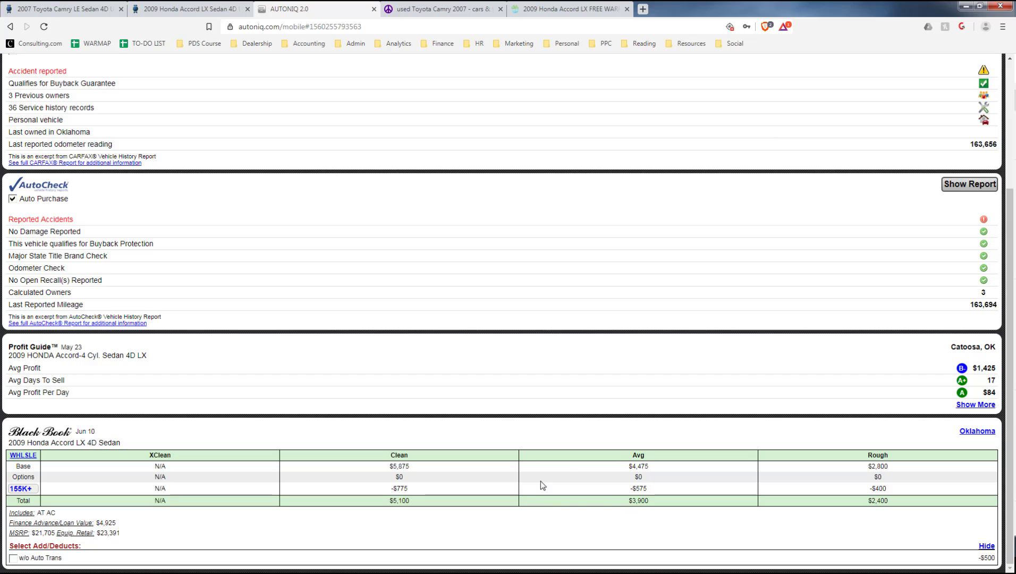
{"action": "left_click_drag", "start_coordinate": [646, 503], "coordinate": [391, 509]}
{"action": "scroll", "coordinate": [158, 113], "scroll_direction": "up", "scroll_amount": 3}
{"action": "scroll", "coordinate": [154, 111], "scroll_direction": "up", "scroll_amount": 1}
Start a new AutoniQ price evaluation with model year 2007.
{"action": "left_click", "coordinate": [19, 64]}
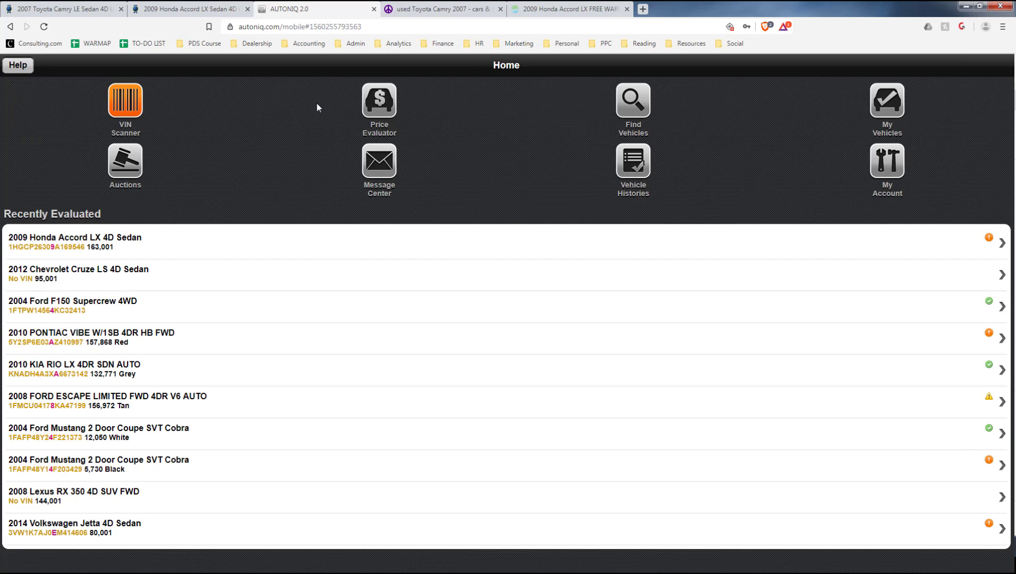
{"action": "left_click", "coordinate": [387, 99]}
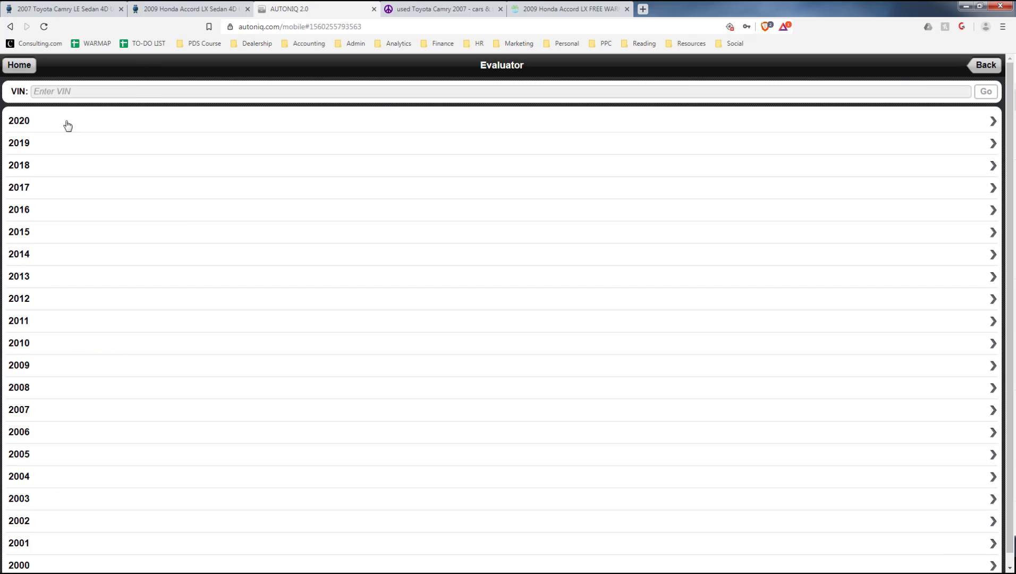
{"action": "scroll", "coordinate": [116, 318], "scroll_direction": "down", "scroll_amount": 1}
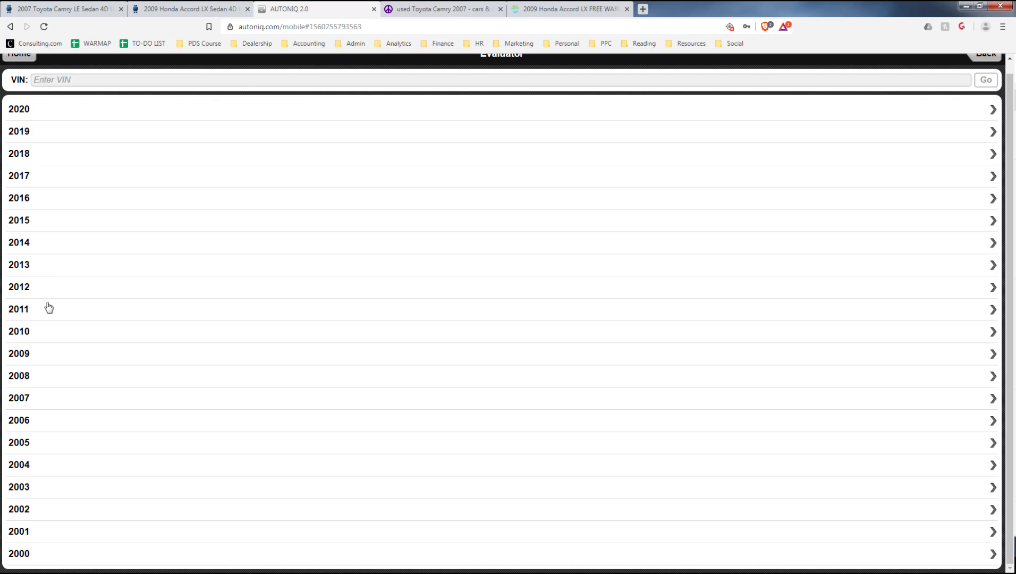
{"action": "left_click", "coordinate": [40, 403]}
Choose Toyota Camry LE 4D Sedan and enter 150,001 miles.
{"action": "scroll", "coordinate": [87, 465], "scroll_direction": "down", "scroll_amount": 5}
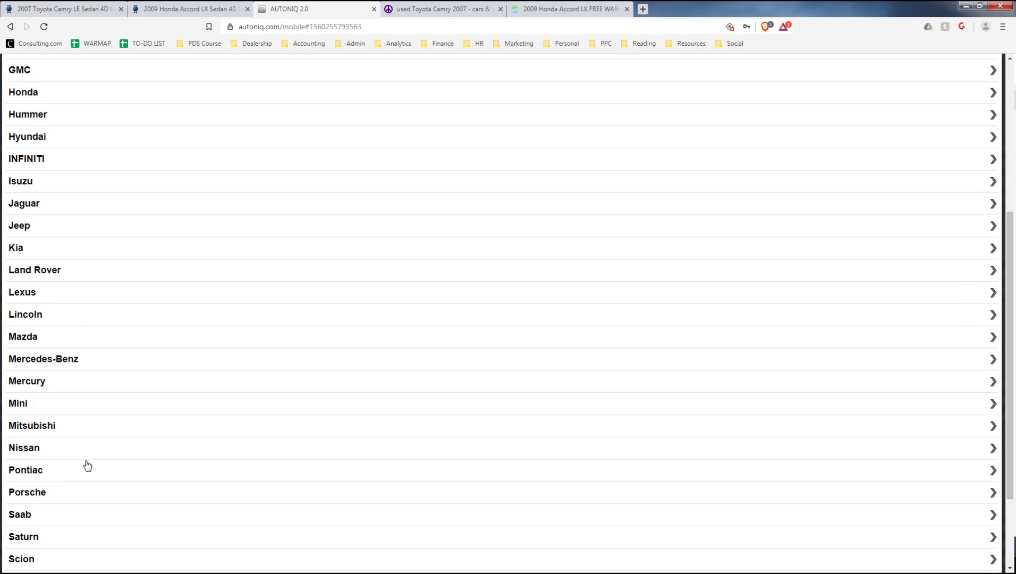
{"action": "scroll", "coordinate": [87, 465], "scroll_direction": "down", "scroll_amount": 2}
{"action": "left_click", "coordinate": [40, 509]}
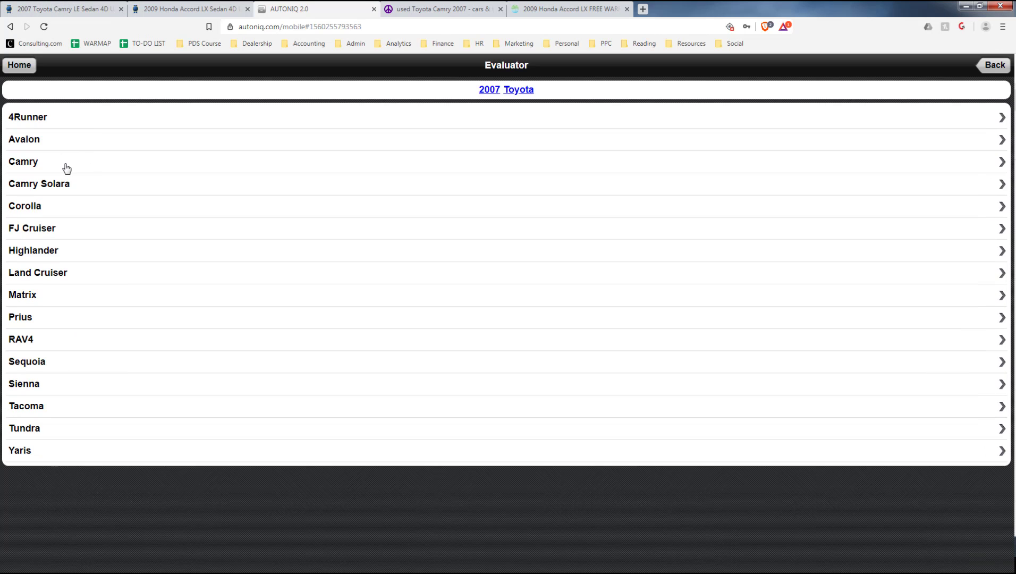
{"action": "left_click", "coordinate": [67, 168]}
{"action": "left_click", "coordinate": [29, 190]}
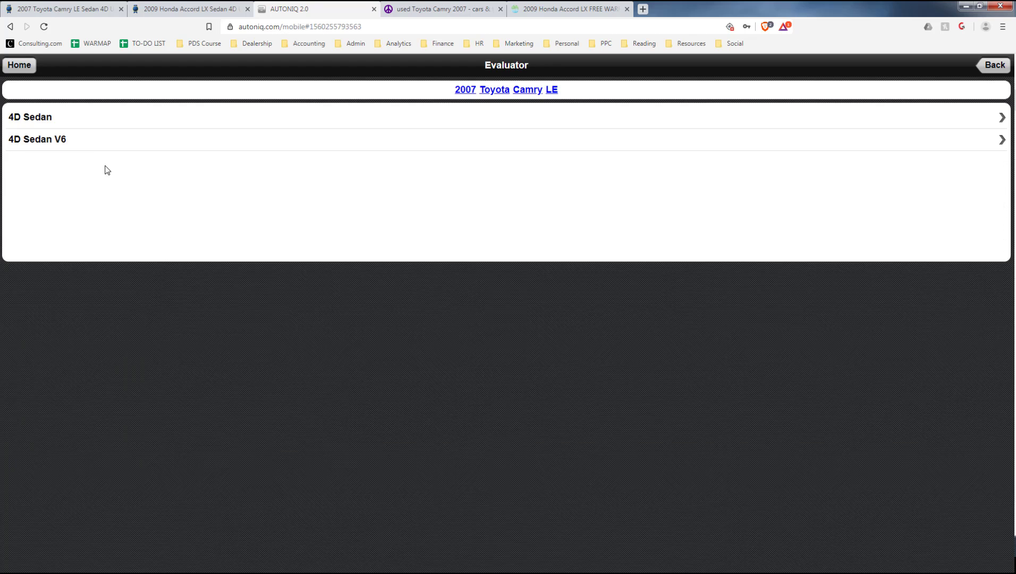
{"action": "left_click", "coordinate": [59, 122]}
{"action": "left_click", "coordinate": [61, 125]}
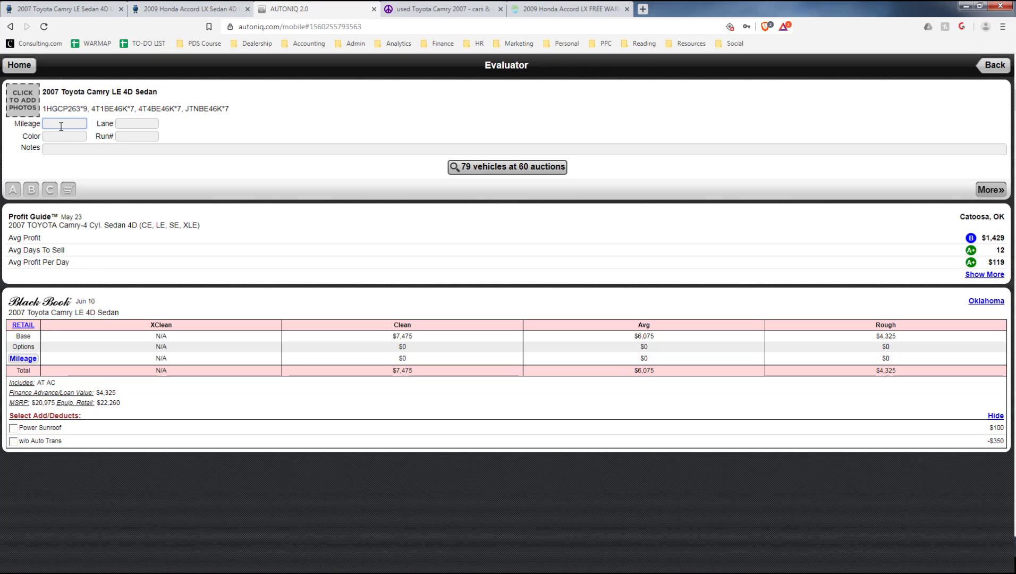
{"action": "type", "text": "150001"}
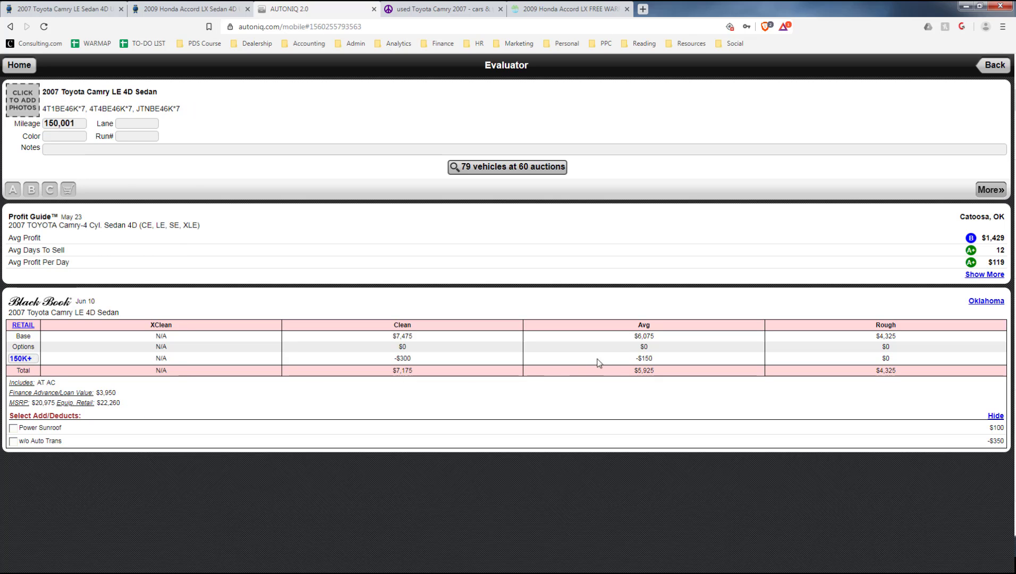
Note the Camry's $3,950 loan and $5,925 average retail, then KBB's $3,684 range low.
{"action": "left_click_drag", "start_coordinate": [116, 393], "coordinate": [8, 394]}
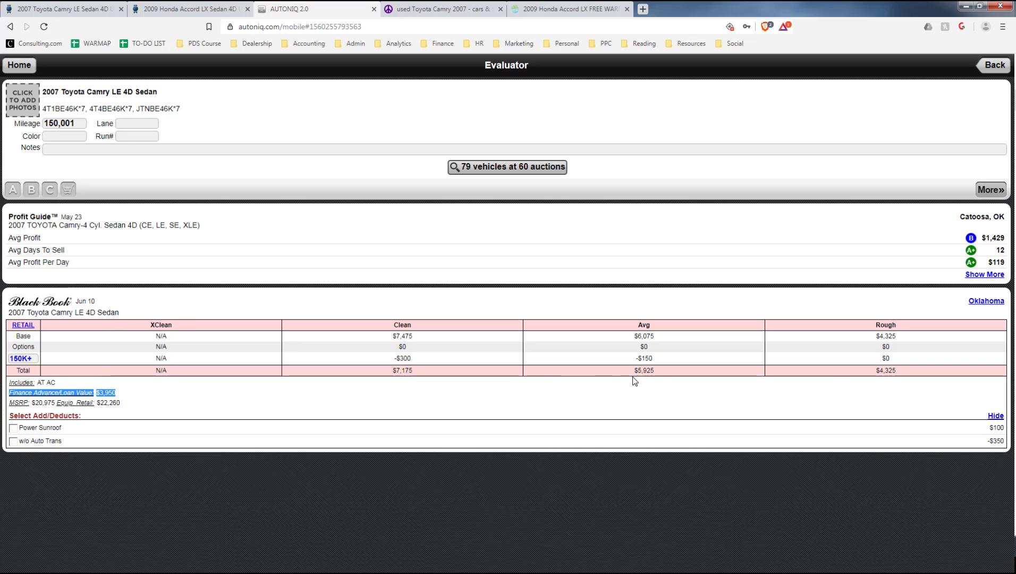
{"action": "left_click_drag", "start_coordinate": [632, 378], "coordinate": [656, 370]}
{"action": "left_click", "coordinate": [896, 371]}
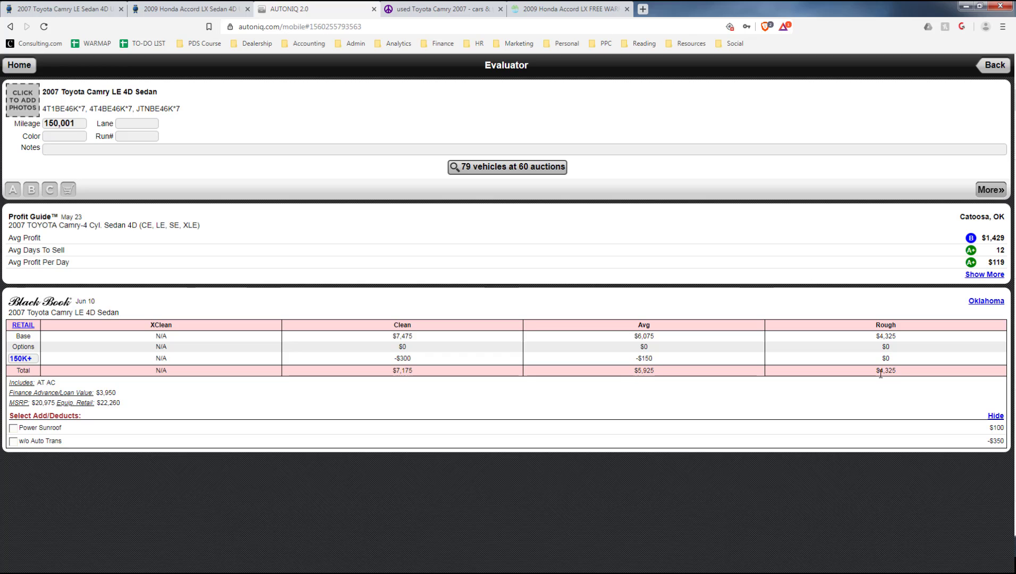
{"action": "left_click", "coordinate": [67, 8]}
{"action": "scroll", "coordinate": [437, 471], "scroll_direction": "down", "scroll_amount": 2}
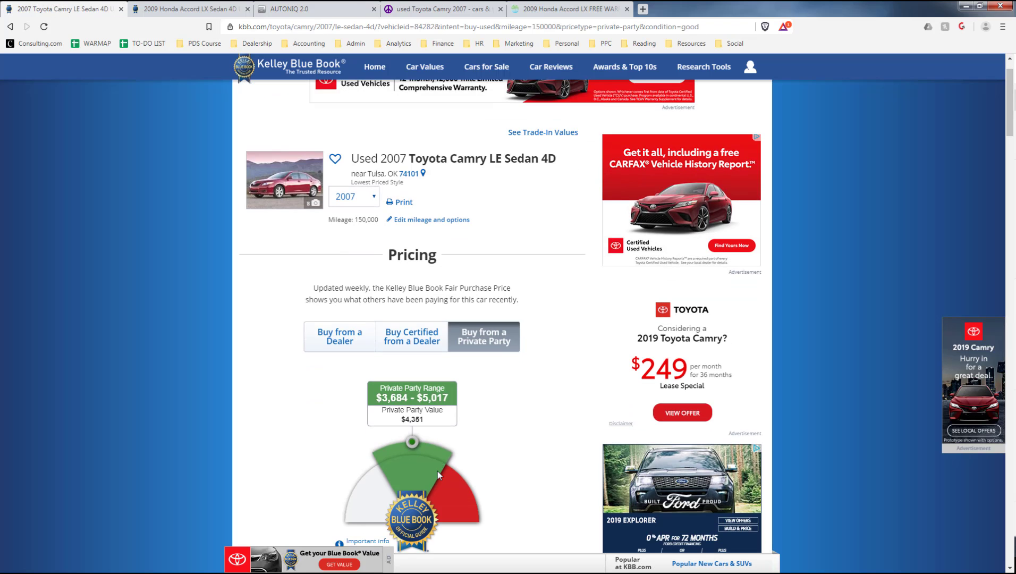
{"action": "left_click_drag", "start_coordinate": [378, 349], "coordinate": [408, 349]}
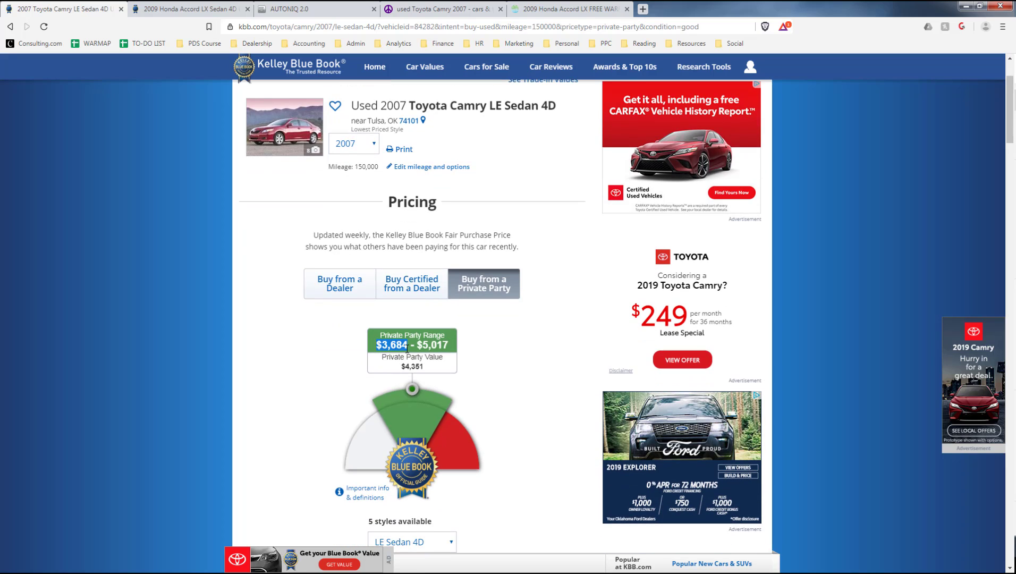
{"action": "left_click", "coordinate": [418, 375]}
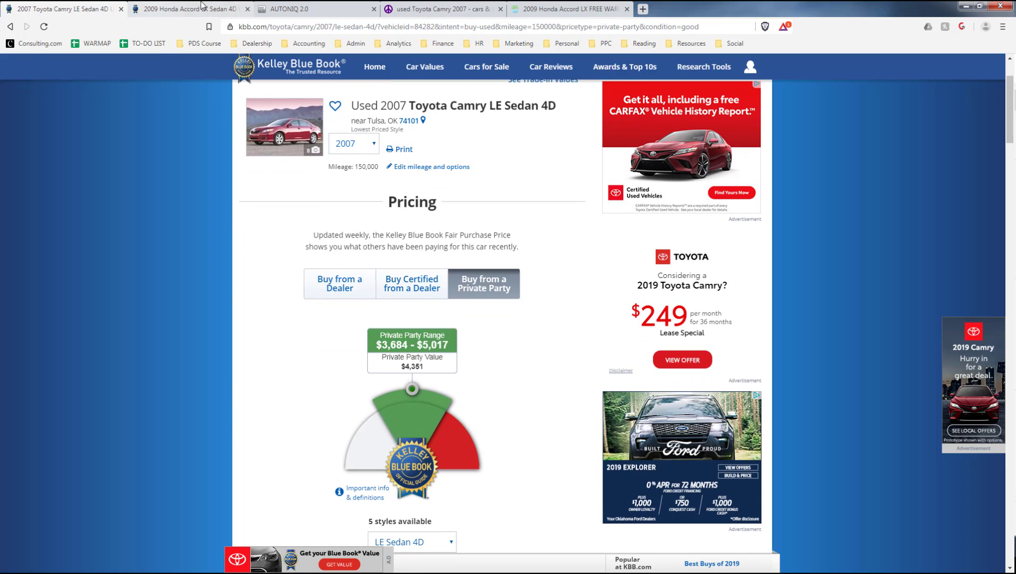
Back in AutoniQ, re-check the 3,950 loan, $4,325 rough and 5,925 average retail totals.
{"action": "left_click", "coordinate": [271, 8]}
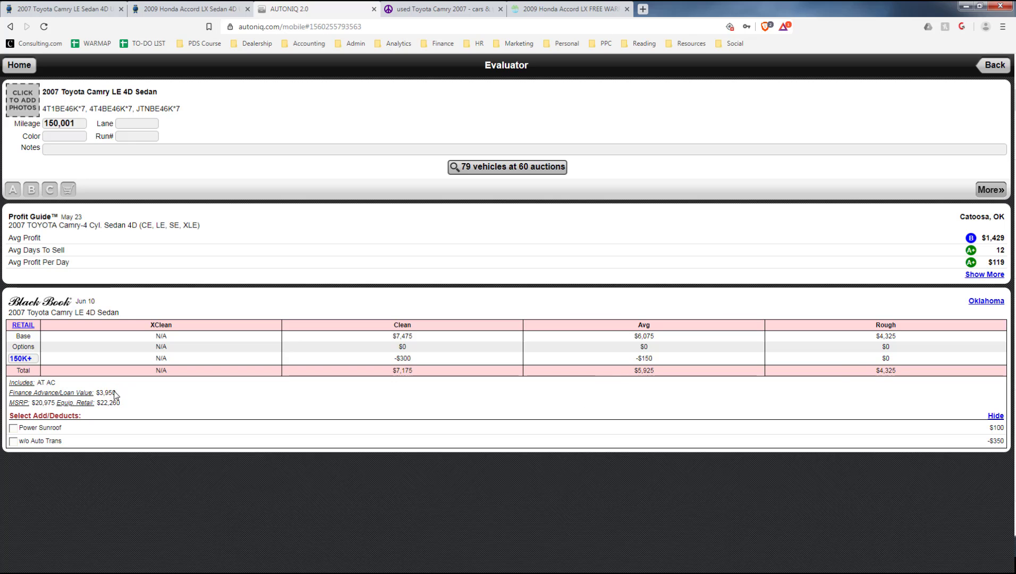
{"action": "left_click_drag", "start_coordinate": [116, 393], "coordinate": [100, 395]}
{"action": "mouse_move", "coordinate": [906, 371]}
{"action": "left_mouse_down"}
{"action": "mouse_move", "coordinate": [875, 370]}
{"action": "mouse_move", "coordinate": [903, 371]}
{"action": "left_mouse_up"}
{"action": "left_click_drag", "start_coordinate": [636, 370], "coordinate": [655, 371]}
{"action": "left_click_drag", "start_coordinate": [116, 393], "coordinate": [99, 393]}
{"action": "left_click", "coordinate": [77, 9]}
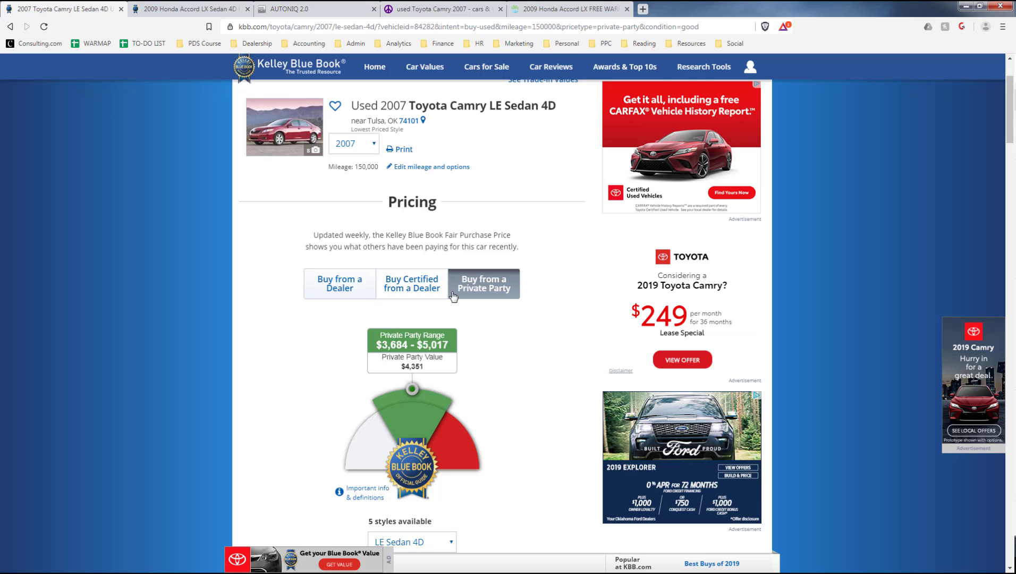